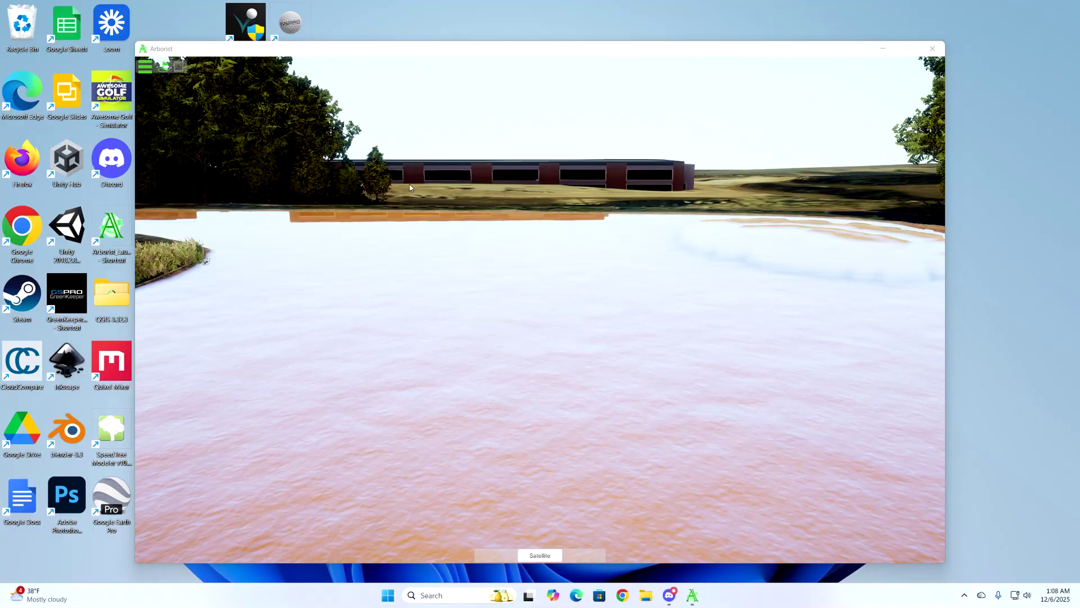
Plant a CE_Oak_CE_Large_Full tree from the main tree biome on the lake using Quick Plant.
{"action": "right_click_drag", "start_coordinate": [513, 242], "coordinate": [565, 213]}
{"action": "right_click_drag", "start_coordinate": [478, 231], "coordinate": [552, 268]}
{"action": "right_click_drag", "start_coordinate": [622, 250], "coordinate": [536, 237]}
{"action": "right_click_drag", "start_coordinate": [463, 173], "coordinate": [477, 170]}
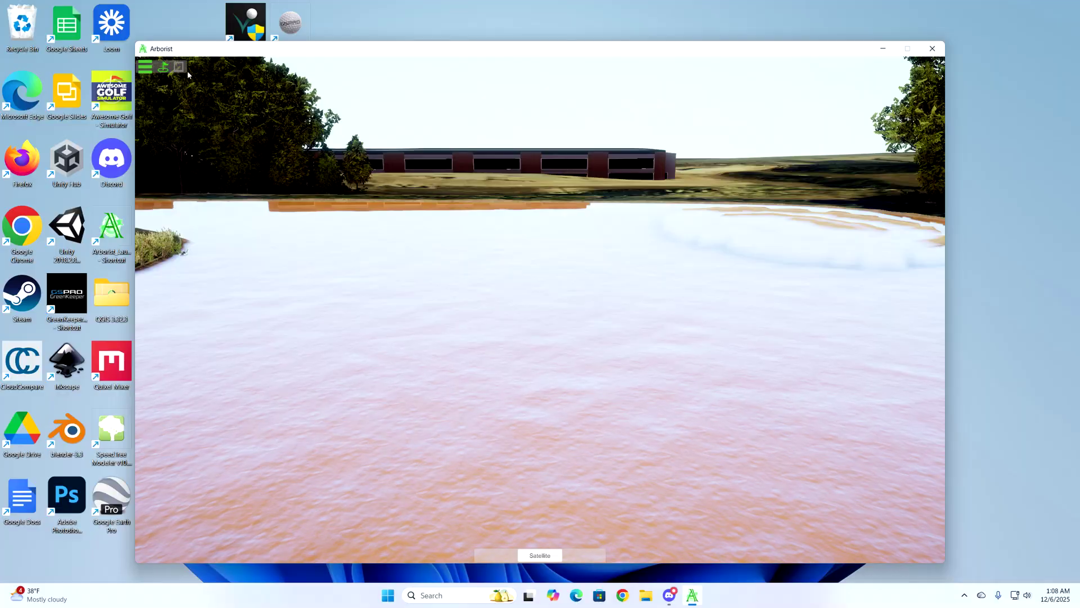
{"action": "left_click", "coordinate": [145, 67]}
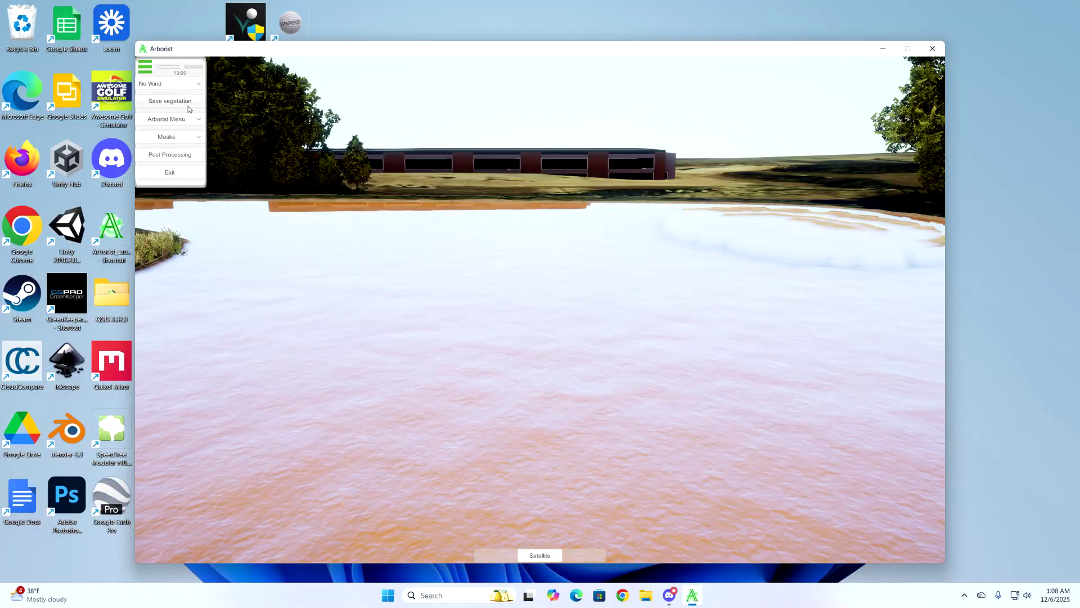
{"action": "left_click", "coordinate": [175, 122]}
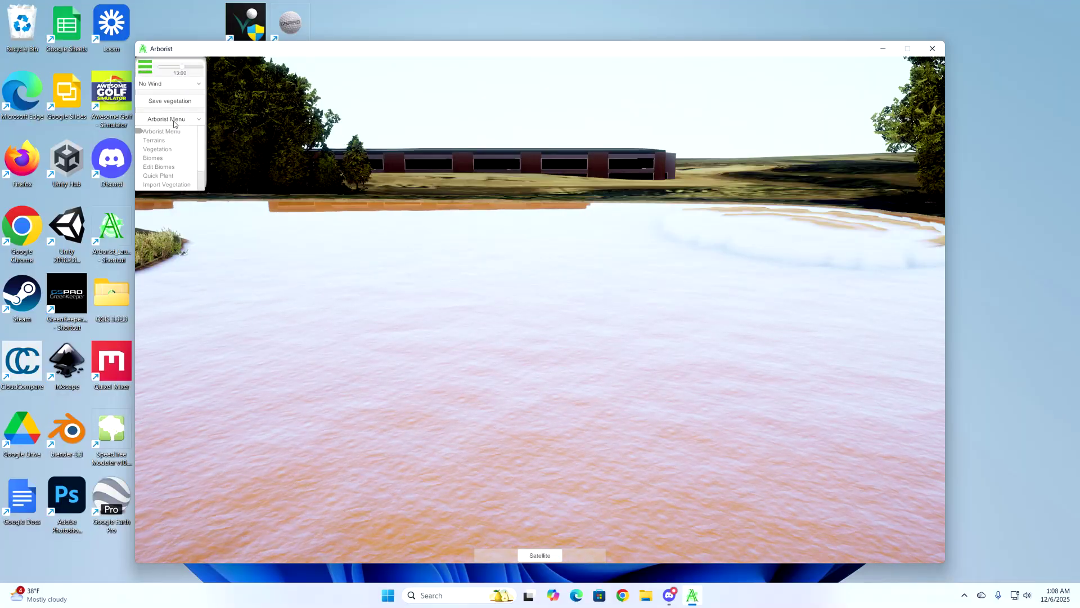
{"action": "left_click", "coordinate": [160, 176]}
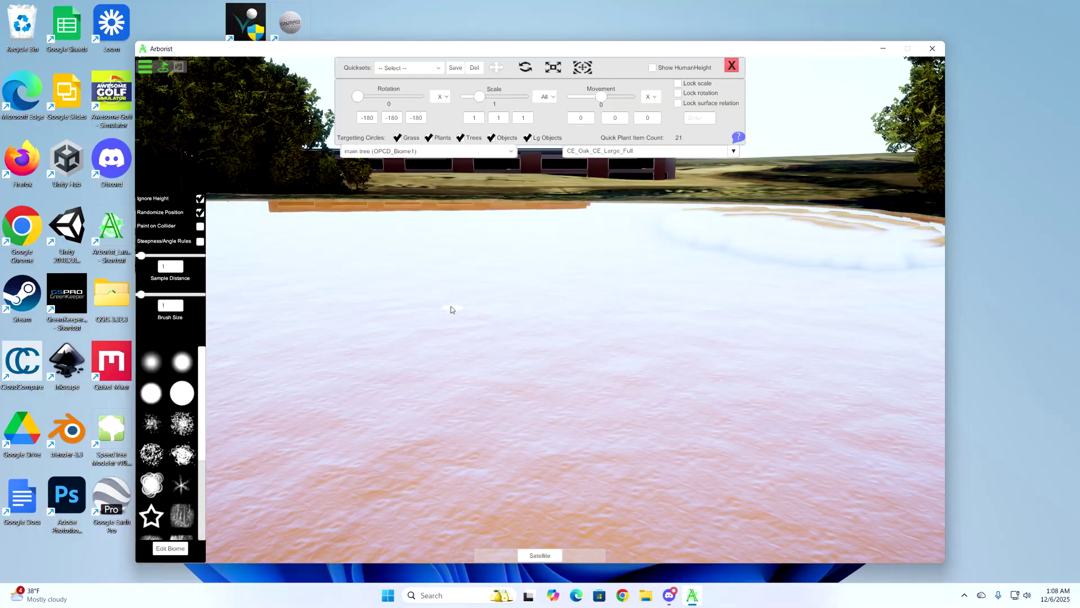
{"action": "left_click", "coordinate": [459, 326]}
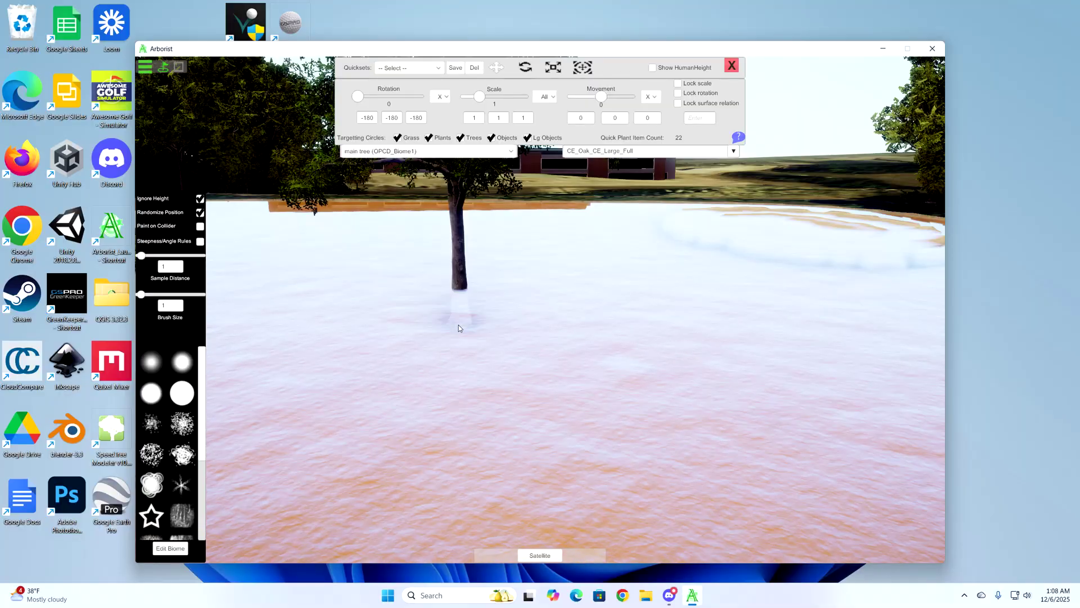
Inspect the base of the planted oak below the water surface, delete the oak and close Quick Plant.
{"action": "right_click_drag", "start_coordinate": [558, 311], "coordinate": [500, 335]}
{"action": "key", "text": "w"}
{"action": "key", "text": "w"}
{"action": "key", "text": "s"}
{"action": "key", "text": "e"}
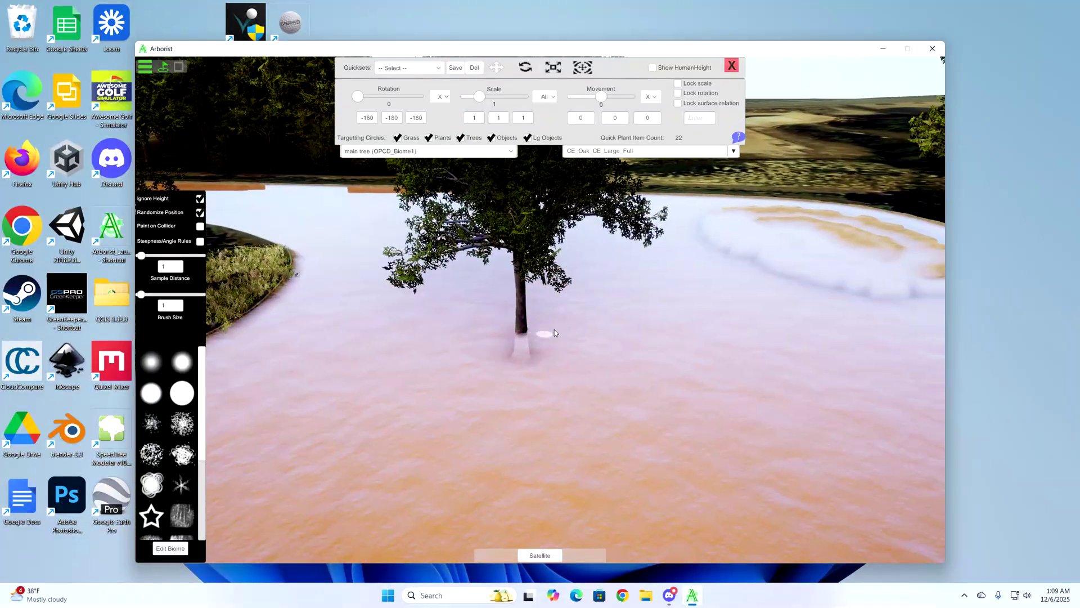
{"action": "key", "text": "w"}
{"action": "mouse_move", "coordinate": [605, 316]}
{"action": "right_mouse_down"}
{"action": "mouse_move", "coordinate": [599, 358]}
{"action": "mouse_move", "coordinate": [603, 329]}
{"action": "right_mouse_up"}
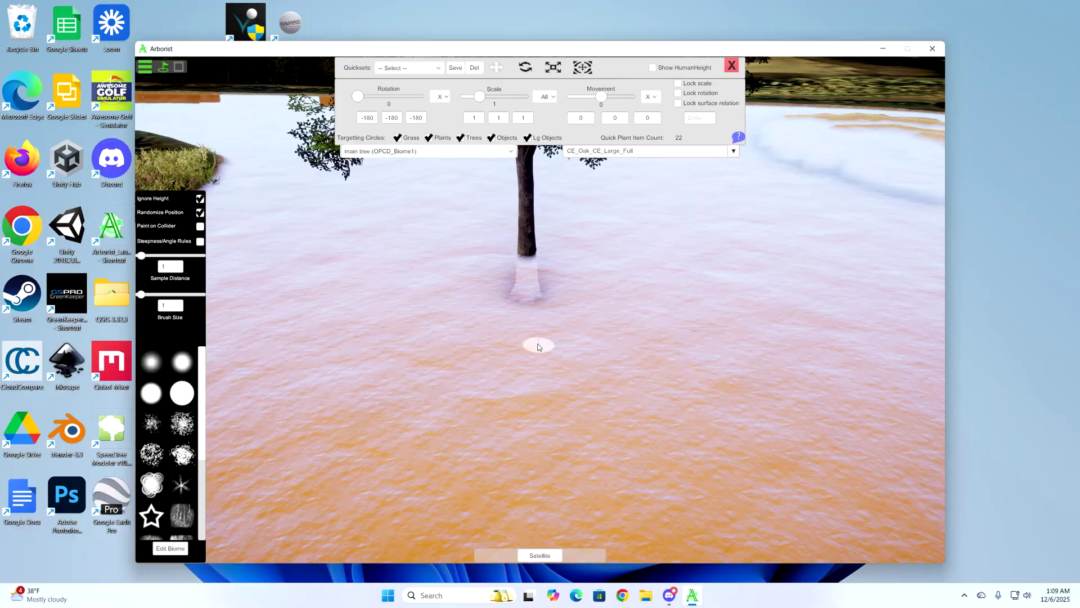
{"action": "left_click", "coordinate": [531, 312]}
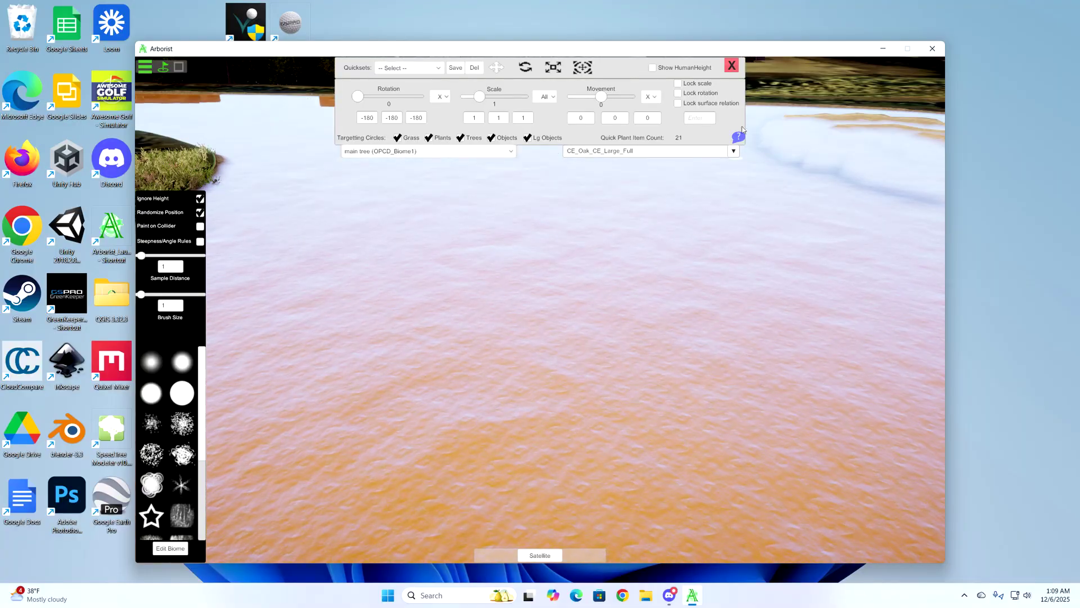
{"action": "left_click", "coordinate": [731, 66]}
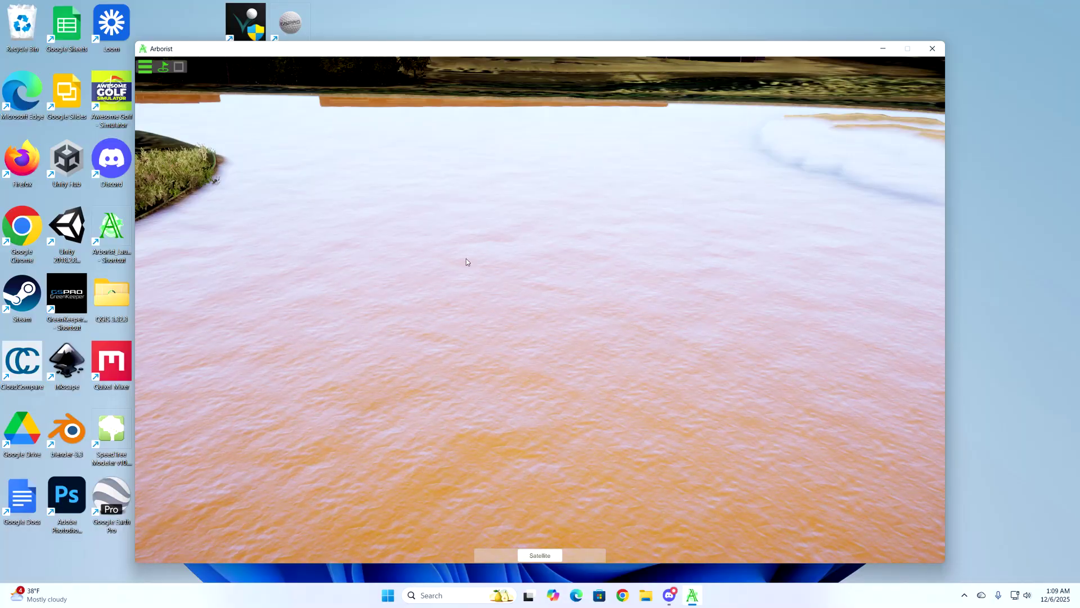
Create a new mesh terrain in the terrain settings.
{"action": "left_click", "coordinate": [145, 68]}
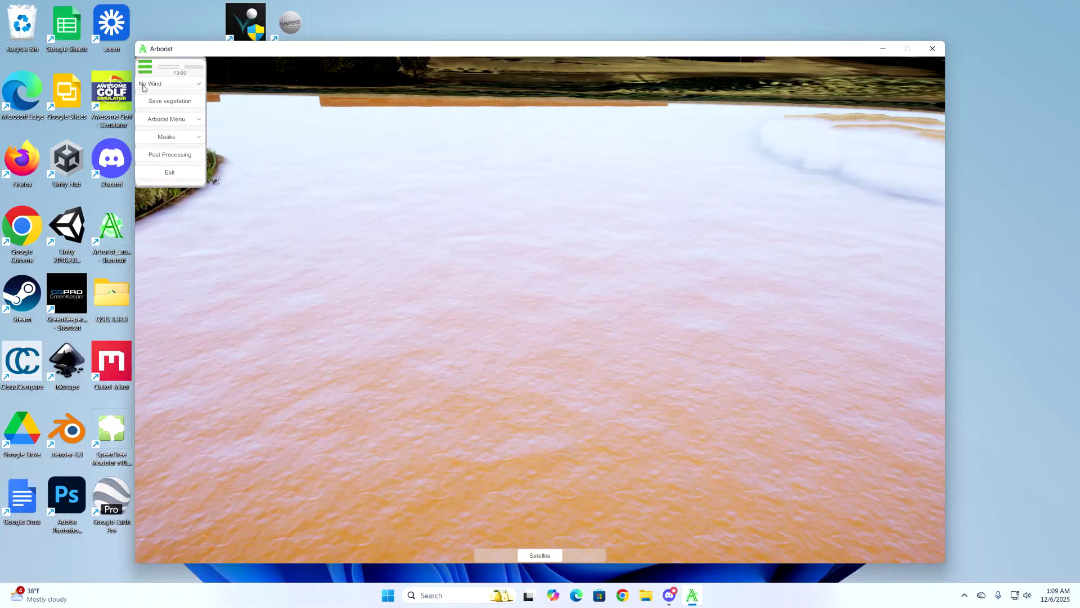
{"action": "left_click", "coordinate": [167, 121]}
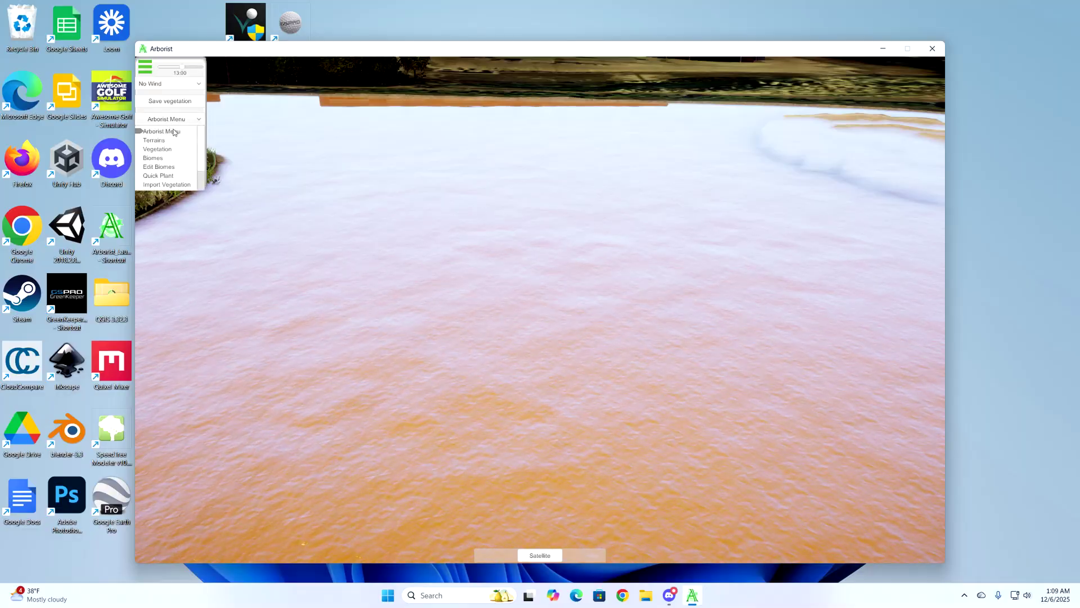
{"action": "left_click", "coordinate": [157, 143]}
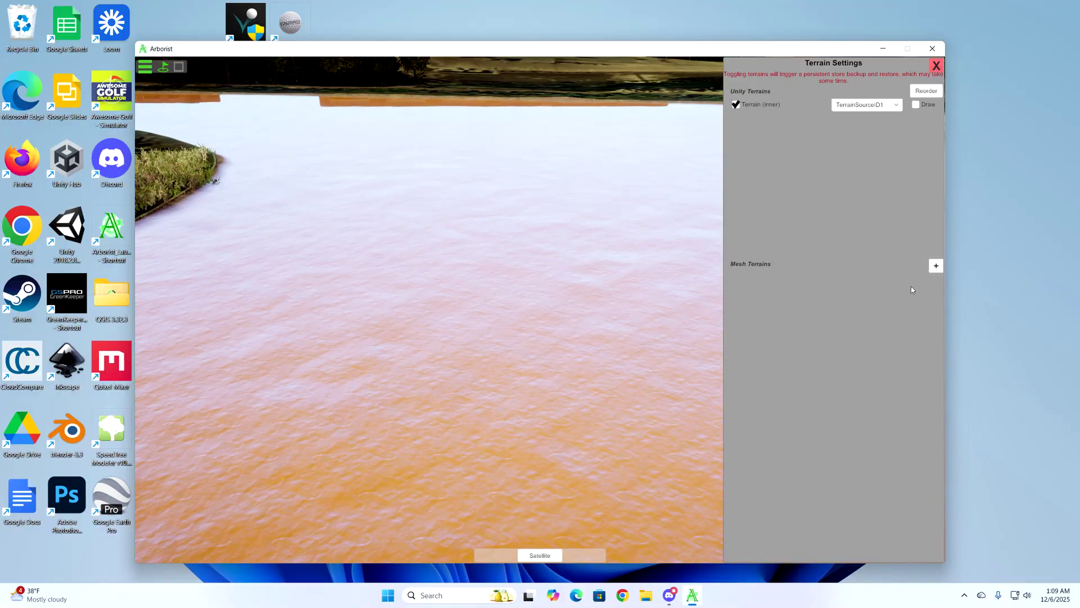
{"action": "left_click", "coordinate": [936, 266]}
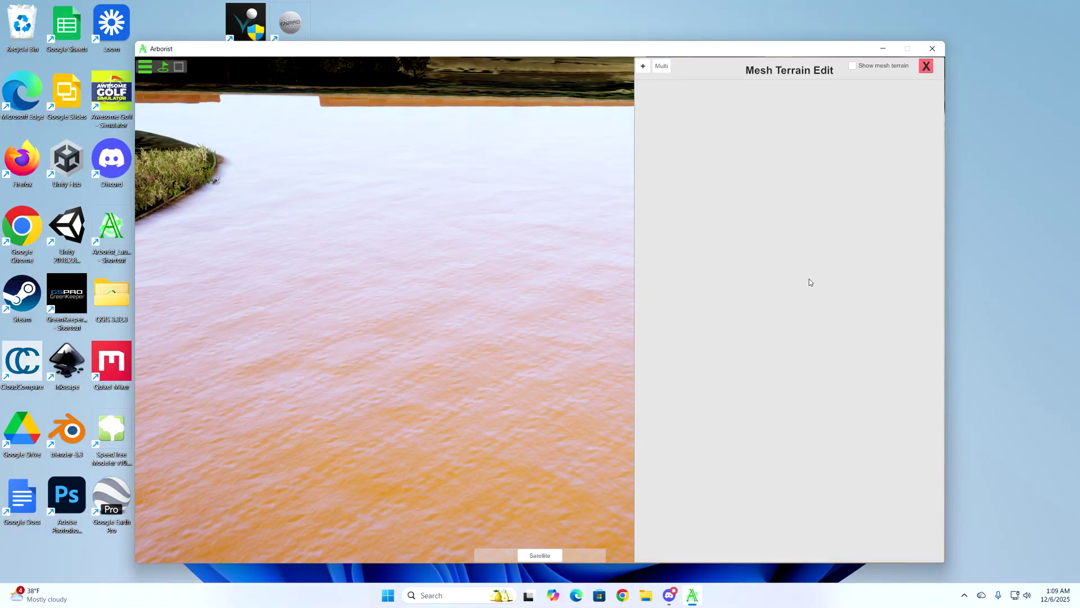
Add the lake's water surface mesh, Spline_path14_WaterPlane, to the mesh terrain.
{"action": "right_click_drag", "start_coordinate": [462, 323], "coordinate": [535, 278]}
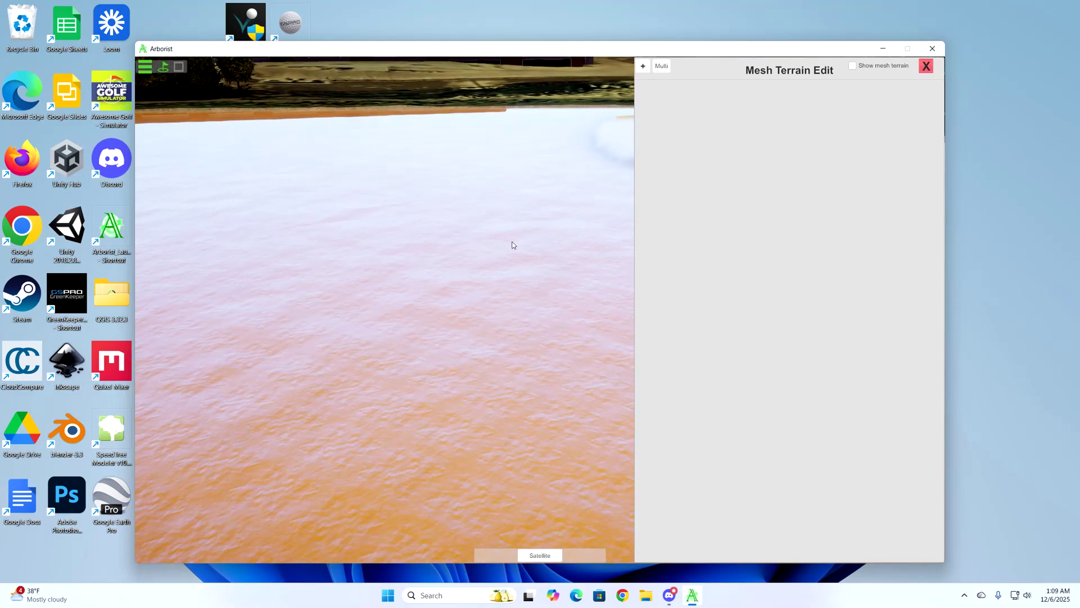
{"action": "right_click_drag", "start_coordinate": [465, 261], "coordinate": [552, 227]}
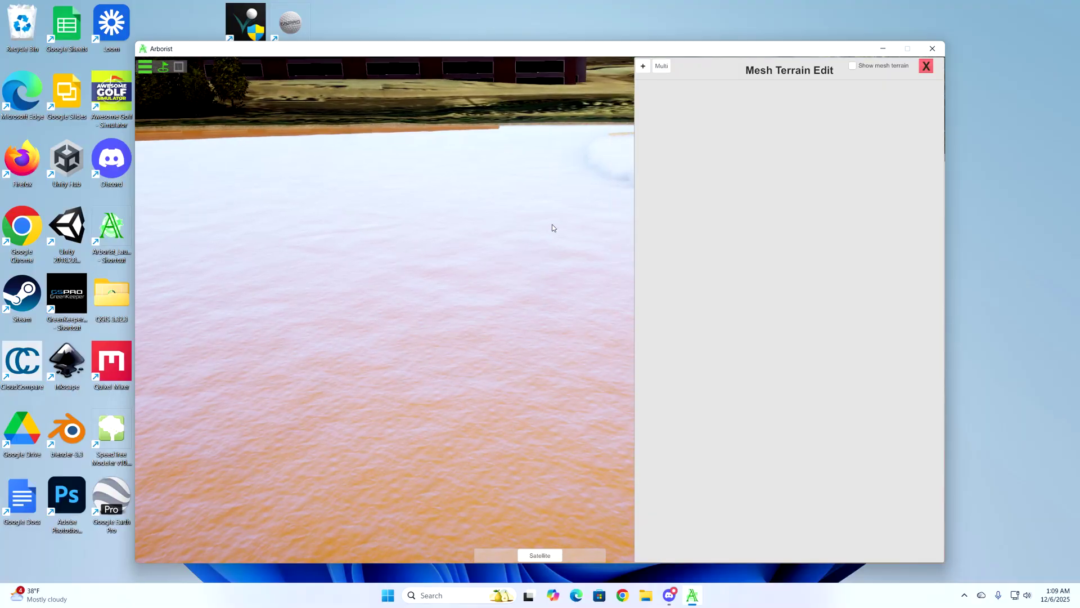
{"action": "left_click", "coordinate": [642, 68]}
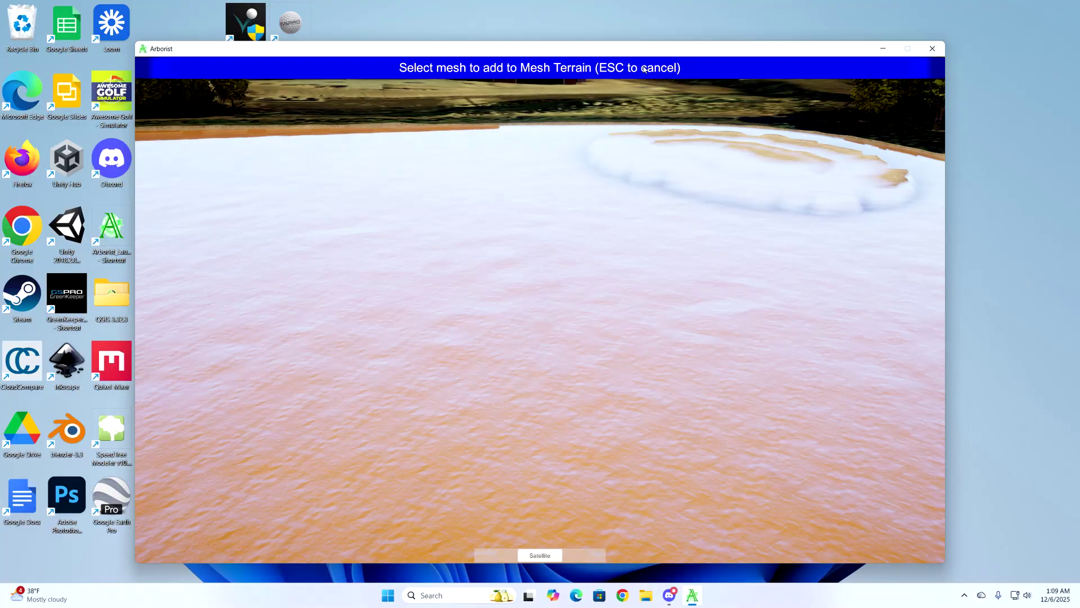
{"action": "left_click", "coordinate": [469, 316]}
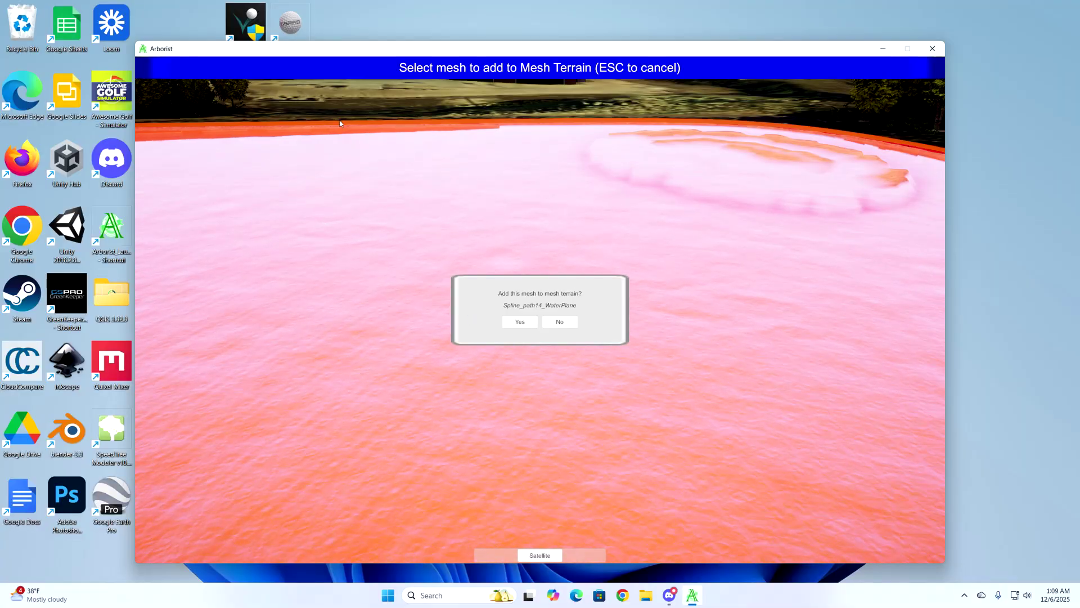
{"action": "right_click_drag", "start_coordinate": [754, 161], "coordinate": [581, 200]}
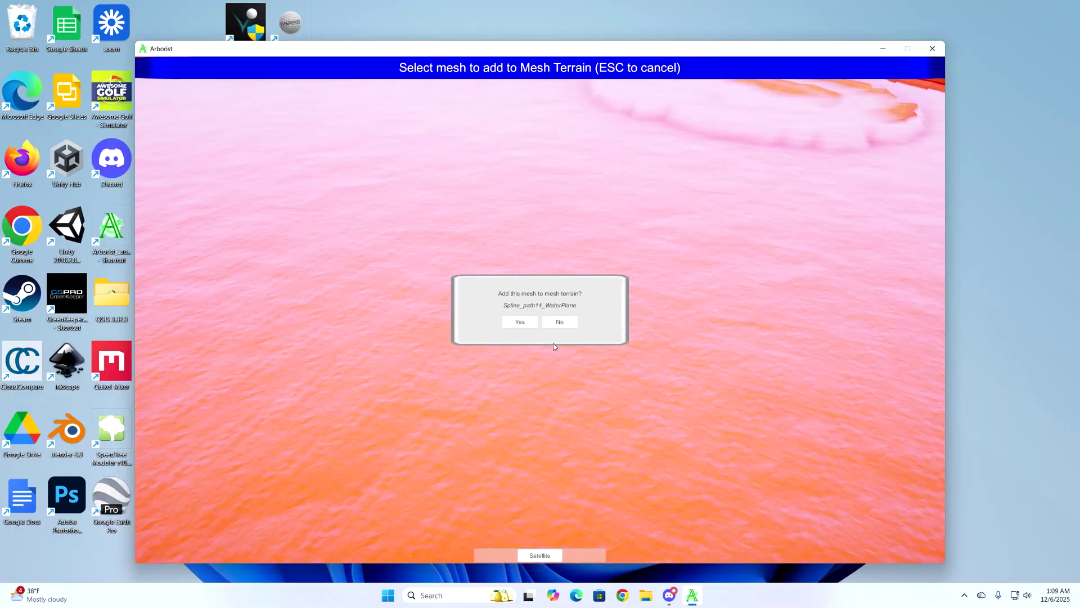
{"action": "left_click", "coordinate": [523, 321]}
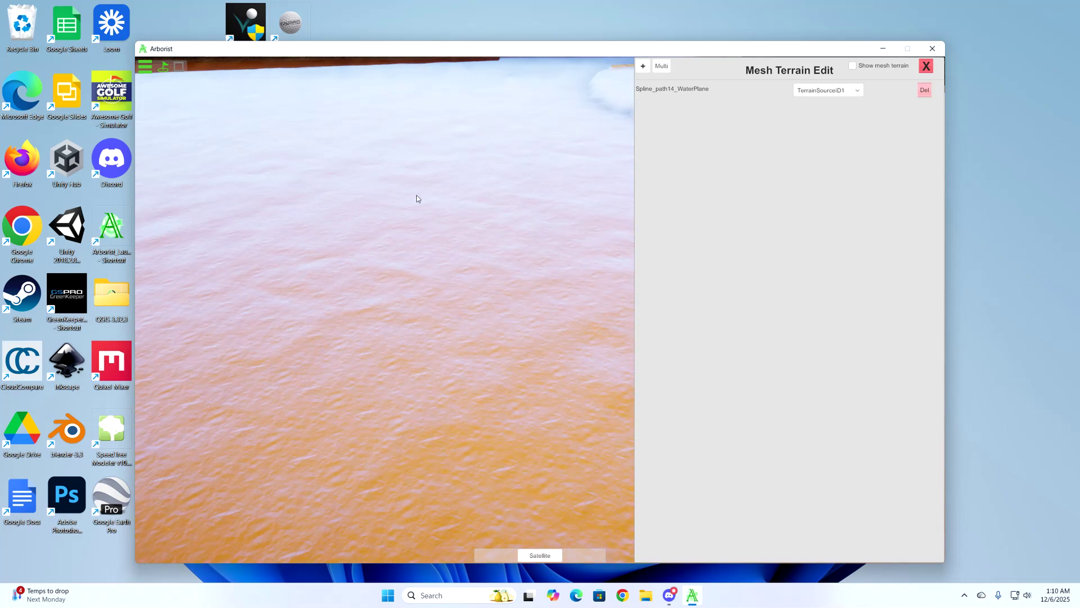
Assign TerrainSourceID2 to the Spline_path14_WaterPlane mesh and close the terrain settings.
{"action": "left_click", "coordinate": [859, 93]}
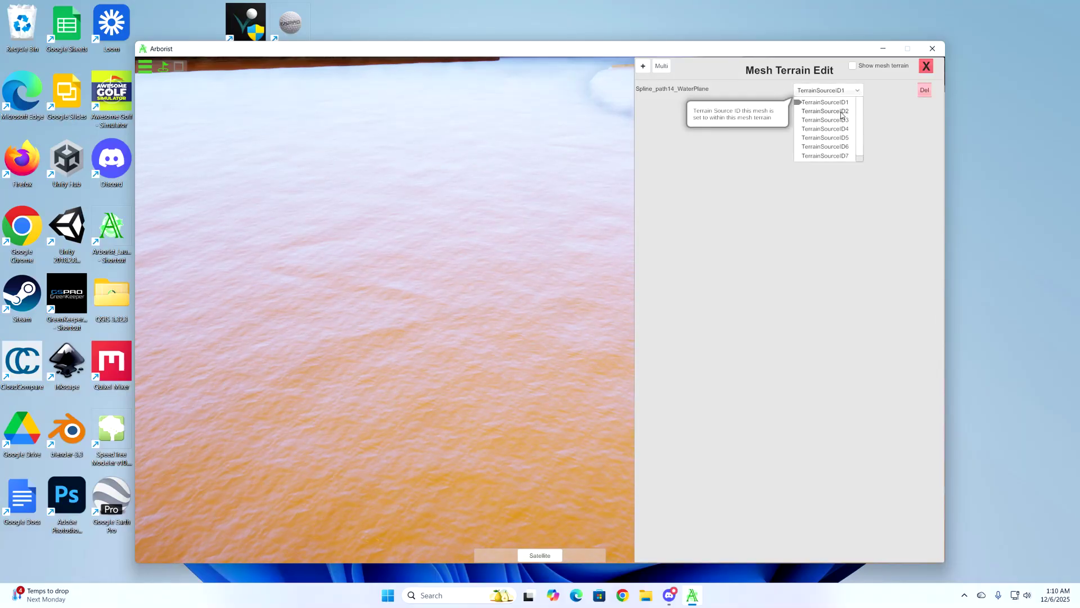
{"action": "left_click", "coordinate": [840, 112]}
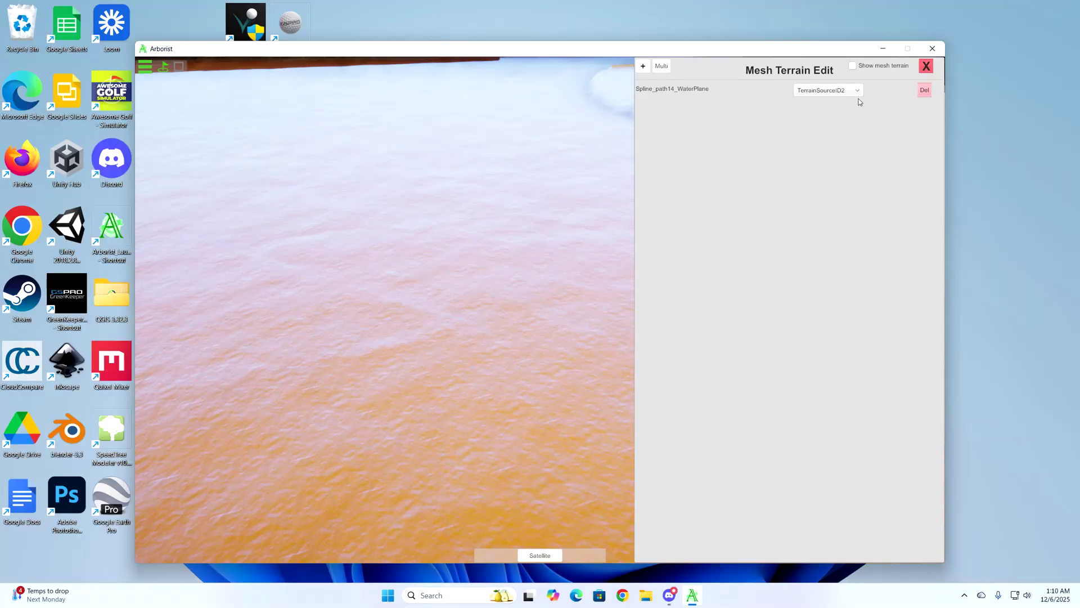
{"action": "left_click", "coordinate": [927, 67]}
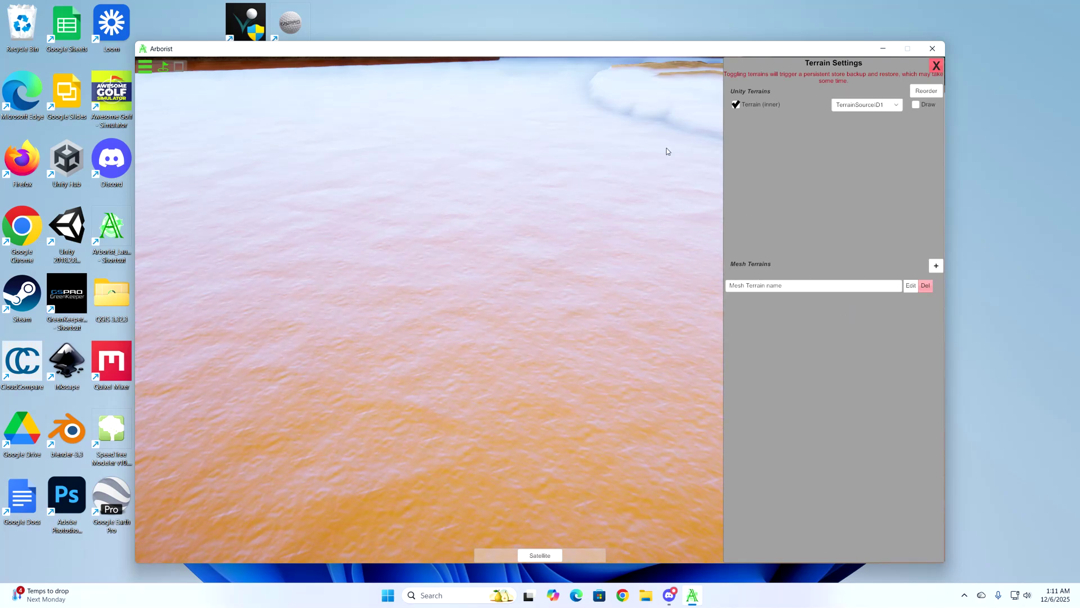
{"action": "left_click", "coordinate": [938, 68]}
Use Quick Plant to place a CE_Oak_CE_Large_Full tree on the water plane added as mesh terrain.
{"action": "right_click_drag", "start_coordinate": [662, 289], "coordinate": [640, 278]}
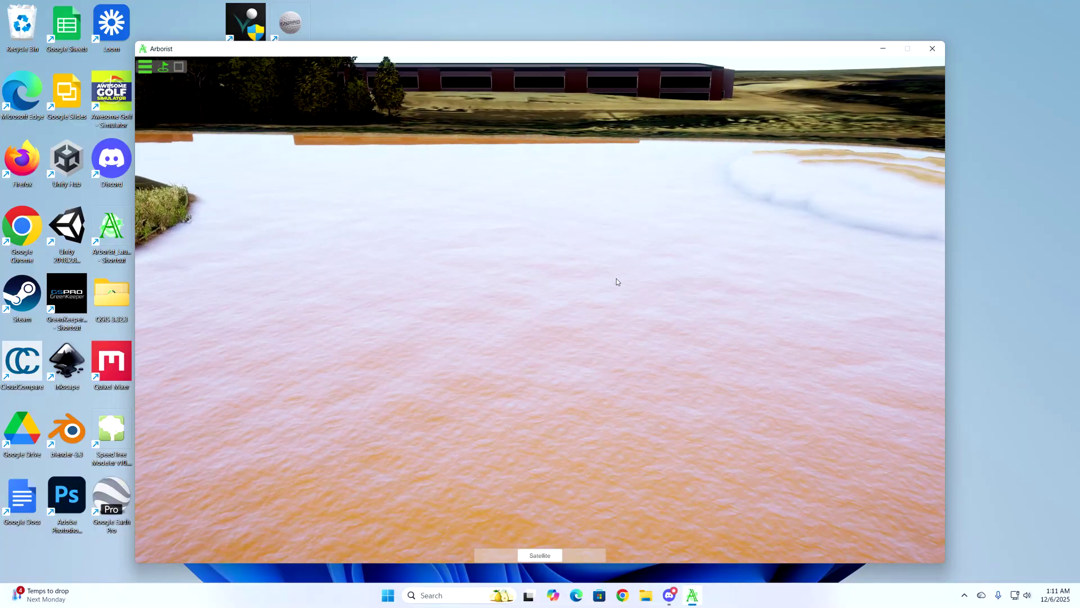
{"action": "left_click", "coordinate": [145, 67]}
{"action": "left_click", "coordinate": [167, 120]}
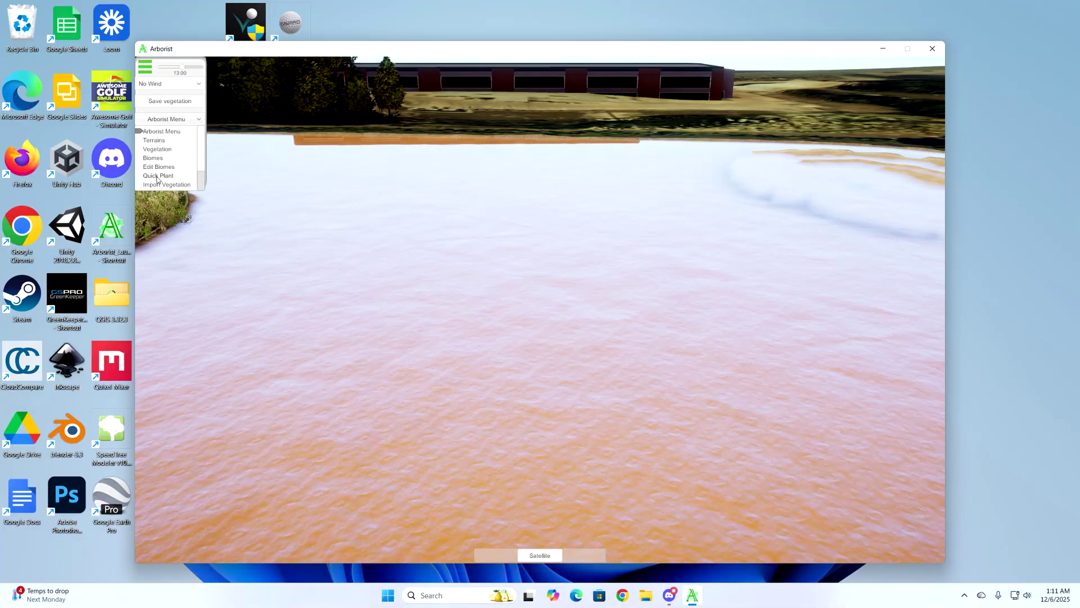
{"action": "left_click", "coordinate": [158, 176]}
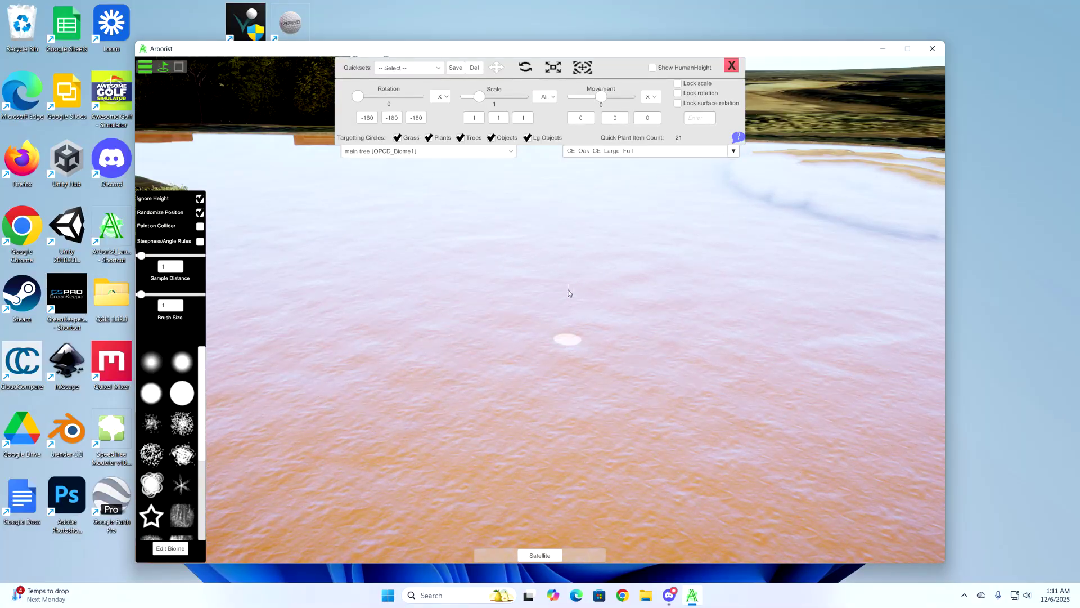
{"action": "left_click", "coordinate": [505, 255]}
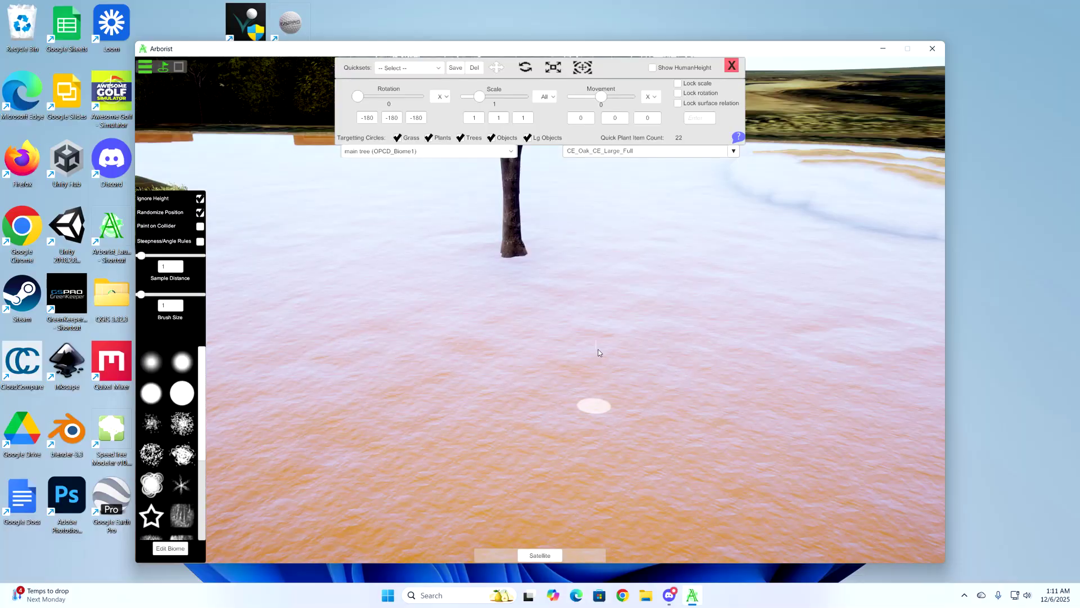
Check how the oak's trunk base meets the water plane, select the oak to inspect its placement, and delete it.
{"action": "mouse_move", "coordinate": [602, 325]}
{"action": "right_mouse_down"}
{"action": "mouse_move", "coordinate": [603, 353]}
{"action": "mouse_move", "coordinate": [585, 221]}
{"action": "mouse_move", "coordinate": [583, 239]}
{"action": "right_mouse_up"}
{"action": "scroll", "coordinate": [584, 238], "scroll_direction": "up", "scroll_amount": 5}
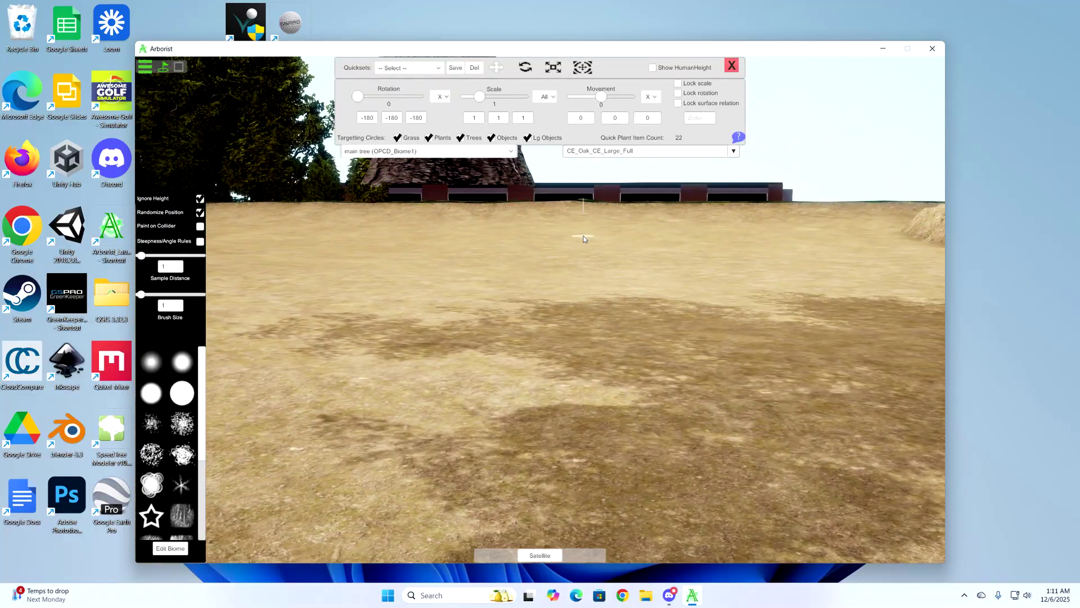
{"action": "key", "text": "s"}
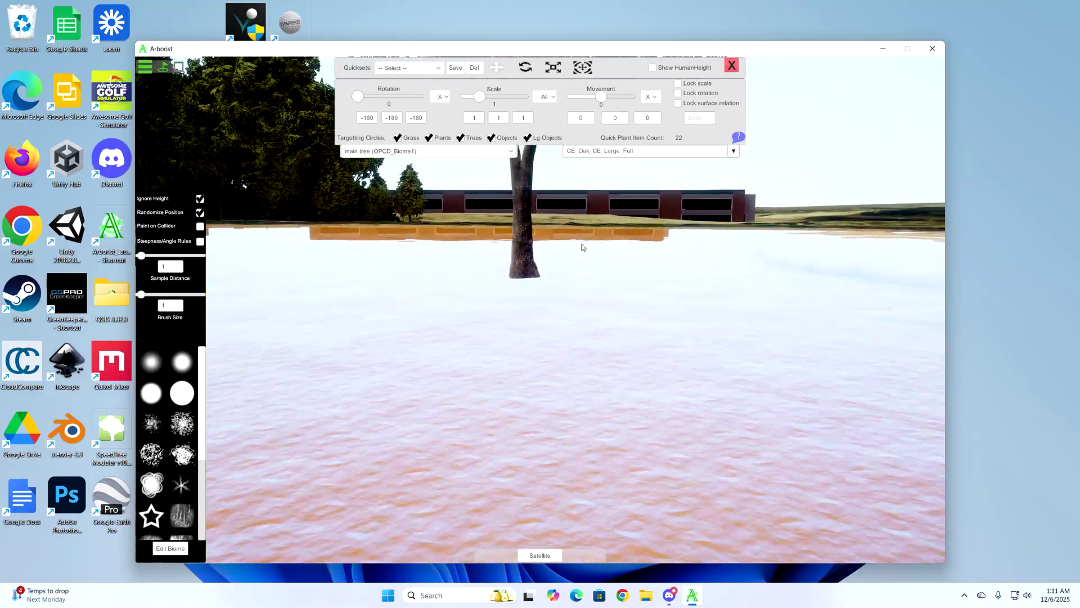
{"action": "key", "text": "w"}
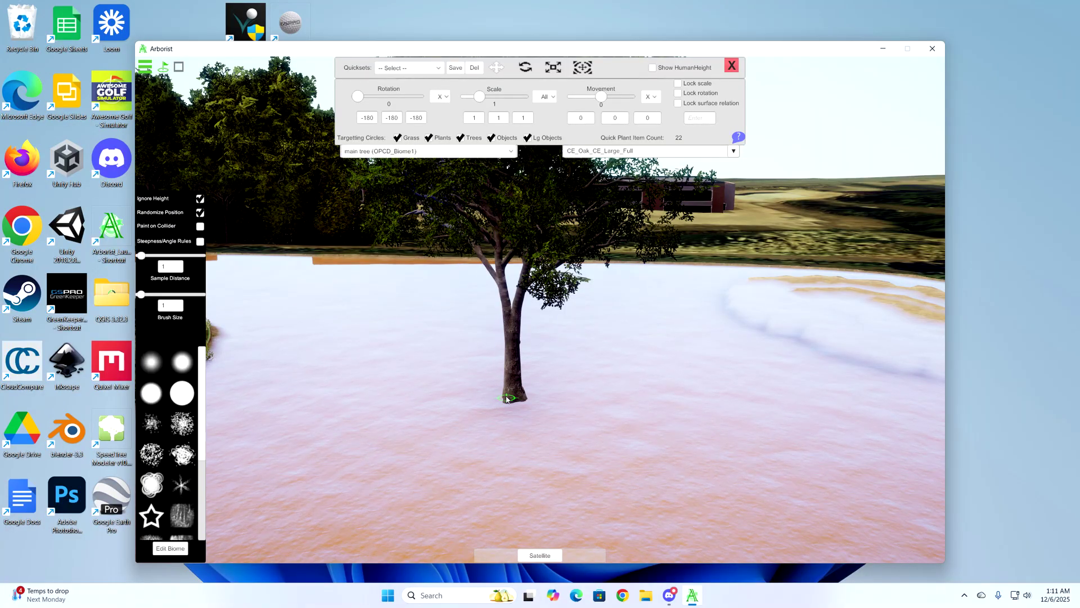
{"action": "left_click", "coordinate": [507, 398]}
{"action": "mouse_move", "coordinate": [505, 322]}
{"action": "left_mouse_down"}
{"action": "mouse_move", "coordinate": [497, 363]}
{"action": "mouse_move", "coordinate": [511, 318]}
{"action": "left_mouse_up"}
{"action": "left_click", "coordinate": [630, 425]}
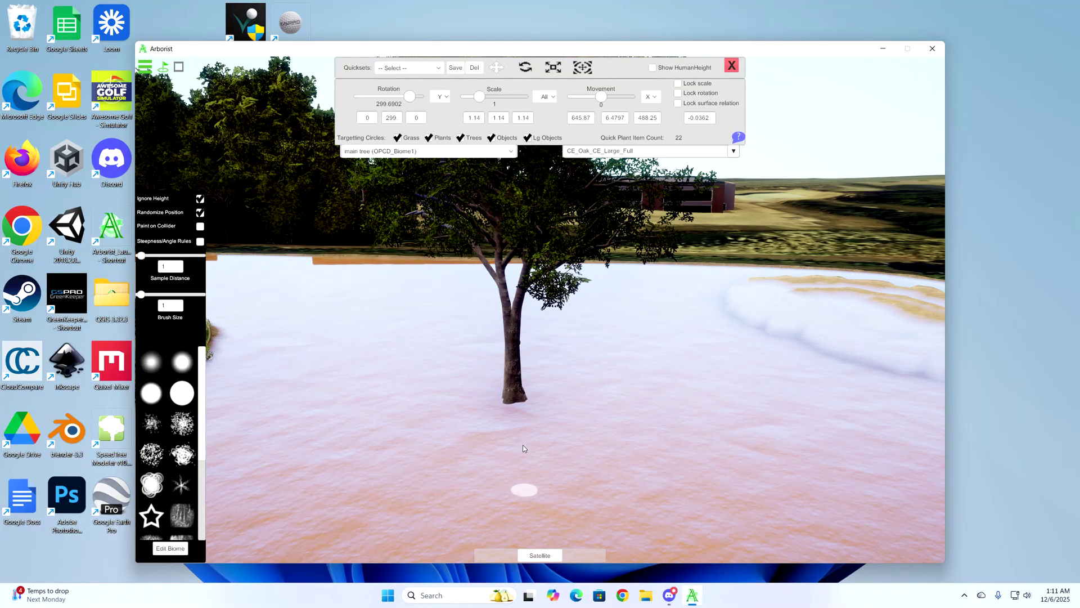
{"action": "left_click", "coordinate": [514, 363], "text": "shift"}
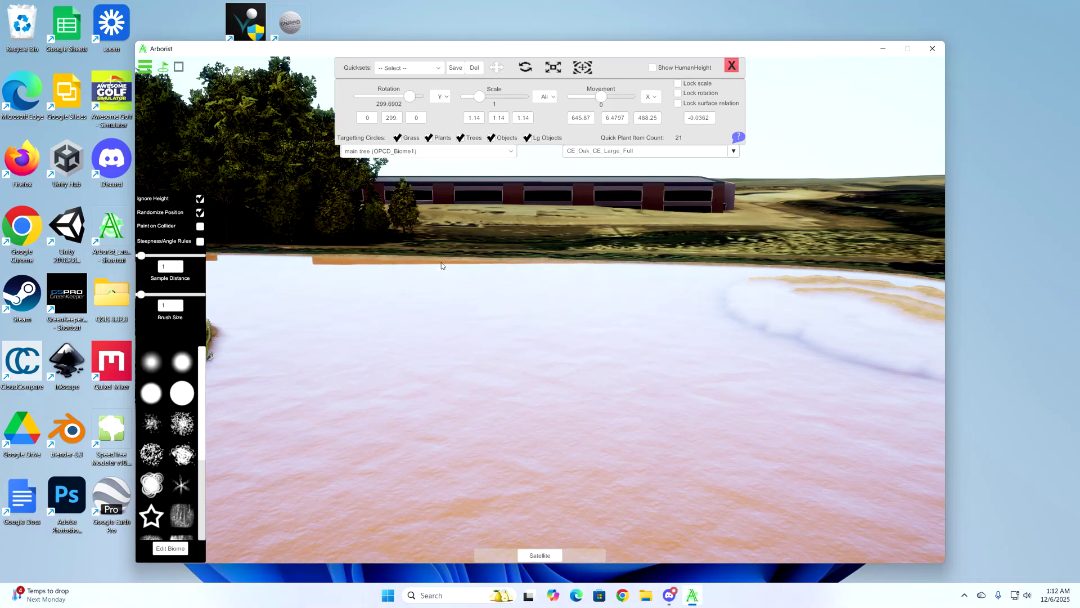
Duplicate the main tree biome in the Biomes settings.
{"action": "left_click", "coordinate": [146, 68]}
{"action": "left_click", "coordinate": [164, 120]}
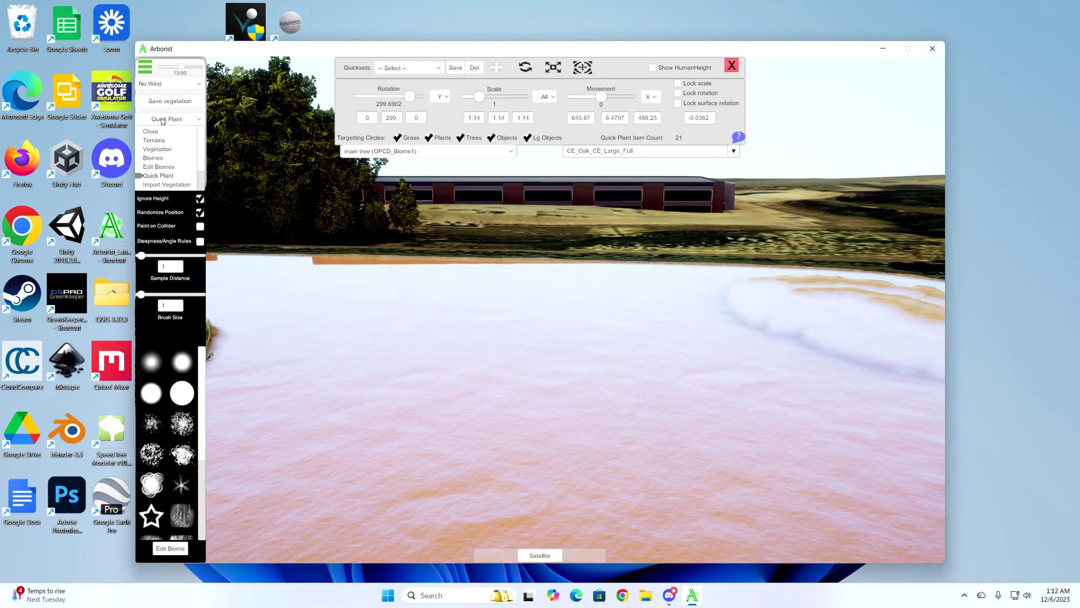
{"action": "left_click", "coordinate": [153, 158]}
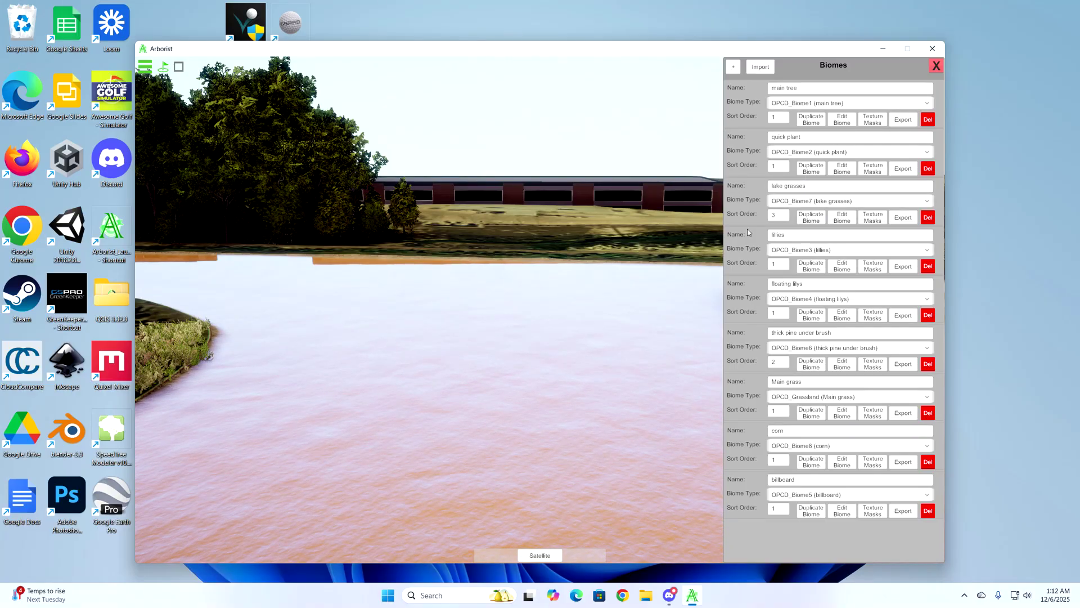
{"action": "left_click", "coordinate": [812, 121]}
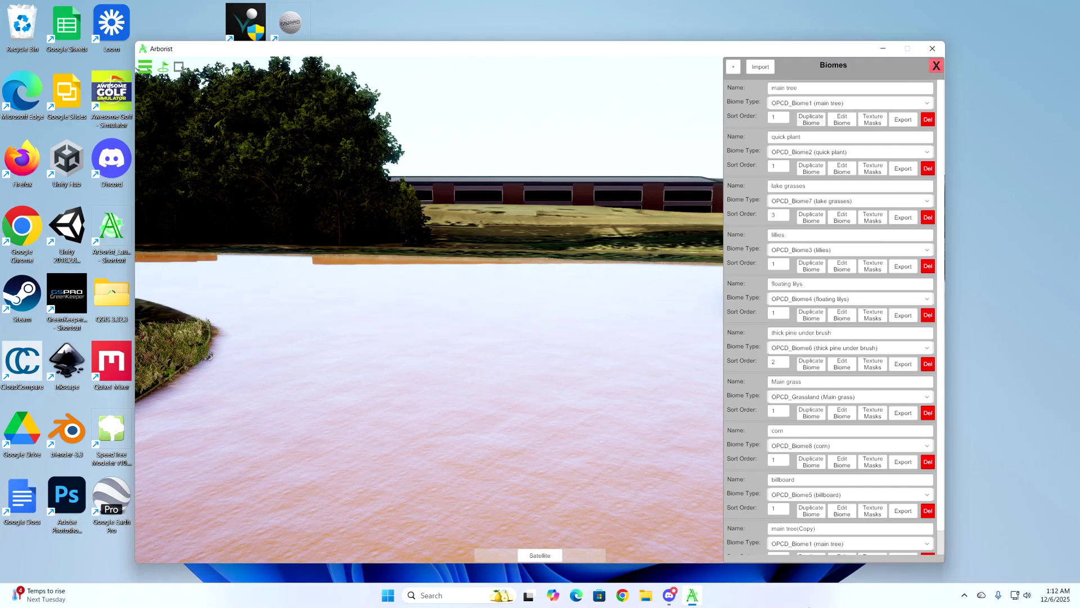
Set the biome type of the main tree(Copy) biome to OPCD_BorealForest.
{"action": "scroll", "coordinate": [813, 526], "scroll_direction": "down", "scroll_amount": 2}
{"action": "scroll", "coordinate": [813, 526], "scroll_direction": "down", "scroll_amount": 1}
{"action": "left_click", "coordinate": [808, 518]}
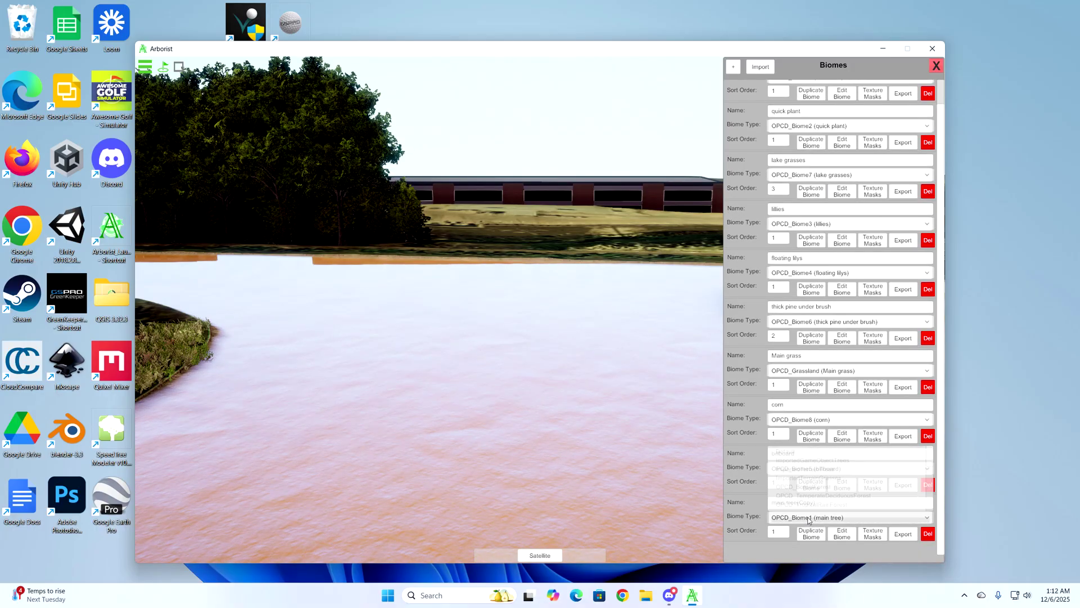
{"action": "scroll", "coordinate": [875, 476], "scroll_direction": "down", "scroll_amount": 1}
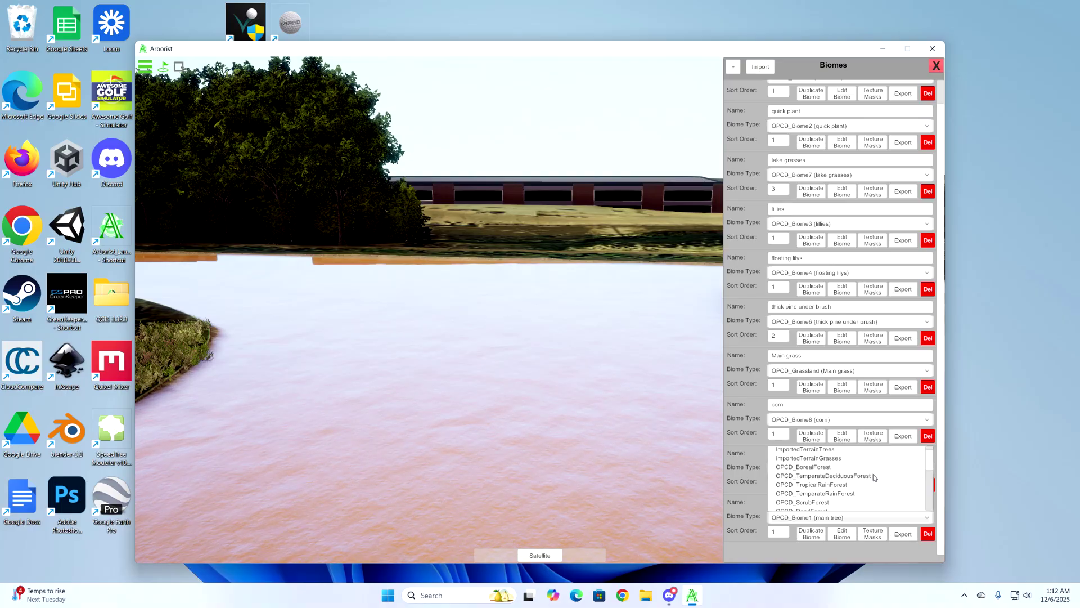
{"action": "left_click", "coordinate": [814, 468]}
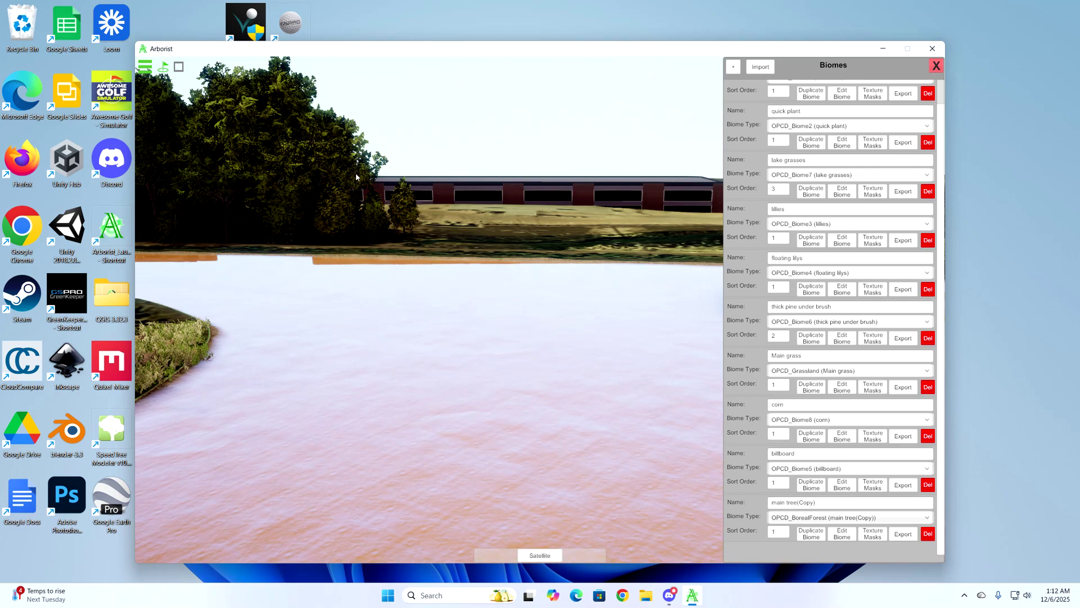
Open the main tree(Copy) biome for editing and delete its CE_Oak_CE_Tall_Fanned_2 and Black Gum vegetation items.
{"action": "left_click", "coordinate": [842, 535]}
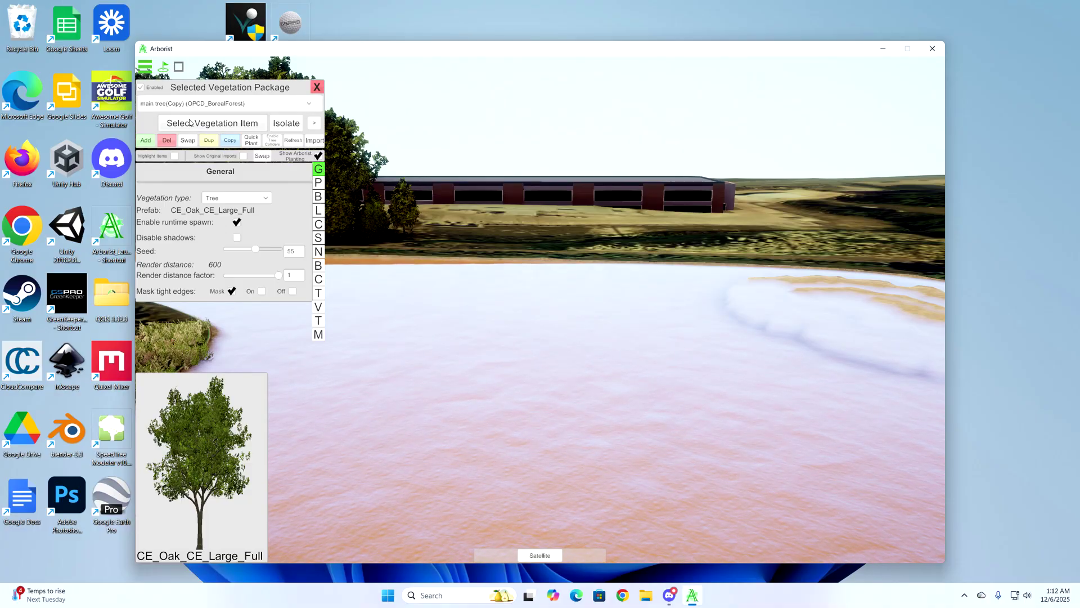
{"action": "left_click", "coordinate": [191, 123]}
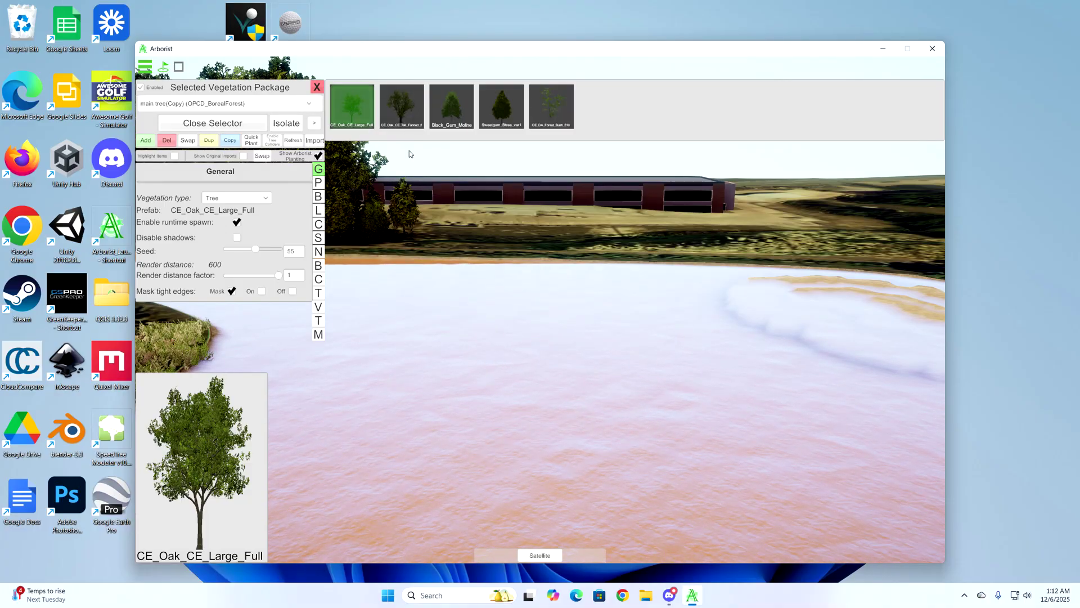
{"action": "left_click", "coordinate": [407, 116]}
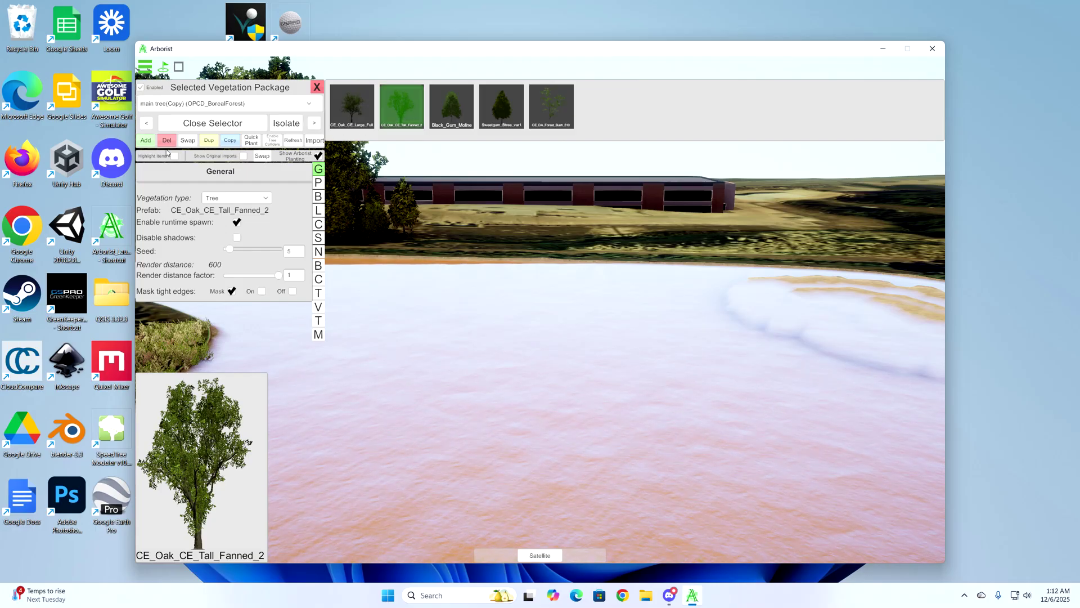
{"action": "left_click", "coordinate": [166, 141]}
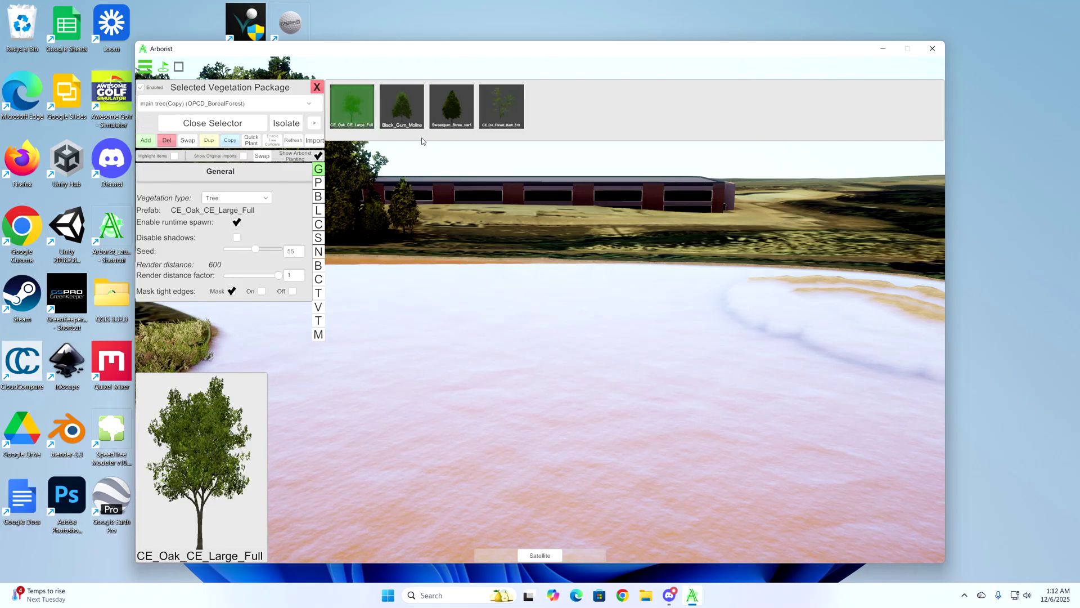
{"action": "left_click", "coordinate": [410, 126]}
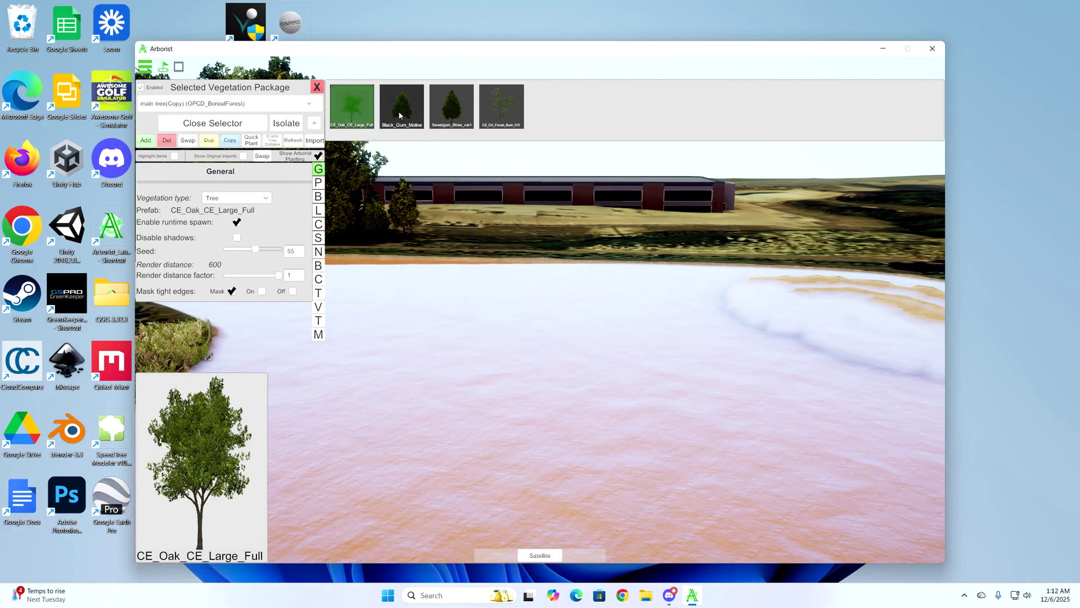
{"action": "left_click", "coordinate": [167, 140]}
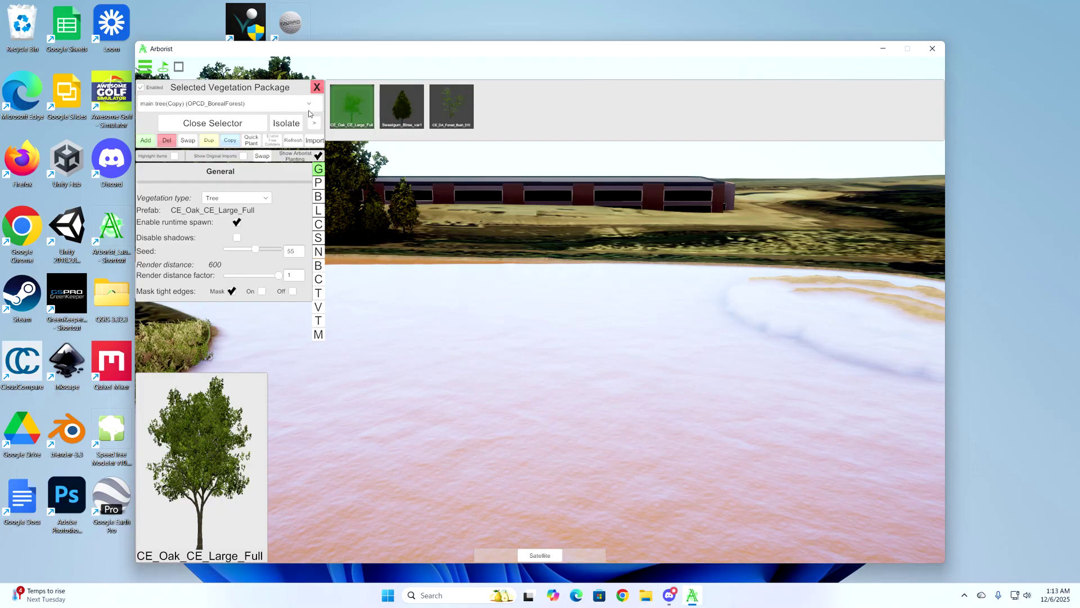
Add 003 - White Flowered Grass 3 to the main tree(Copy) biome as a plant and close the vegetation library.
{"action": "left_click", "coordinate": [145, 141]}
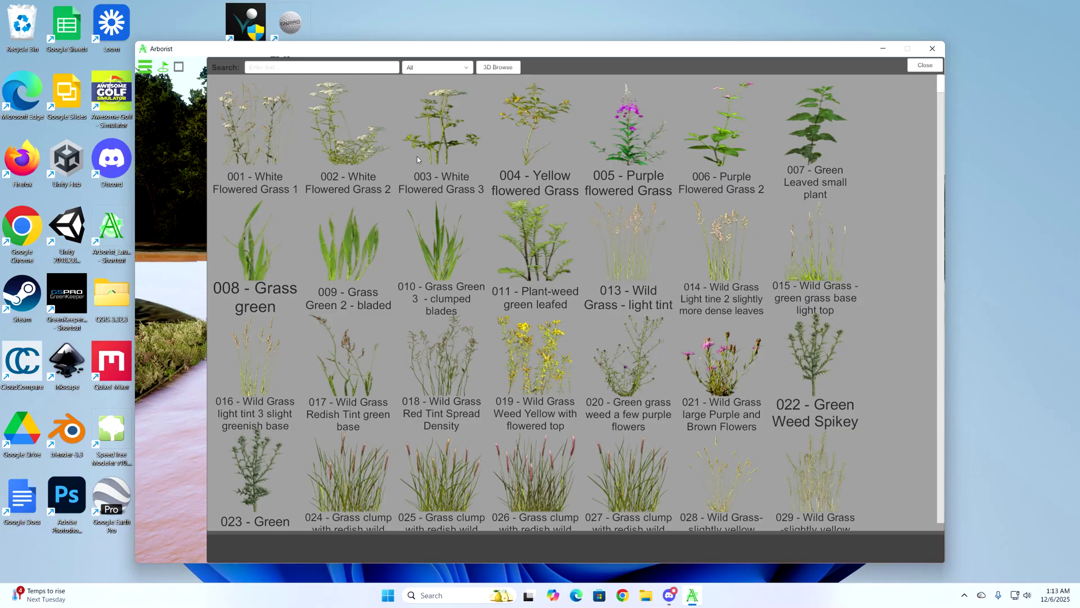
{"action": "left_click", "coordinate": [433, 151]}
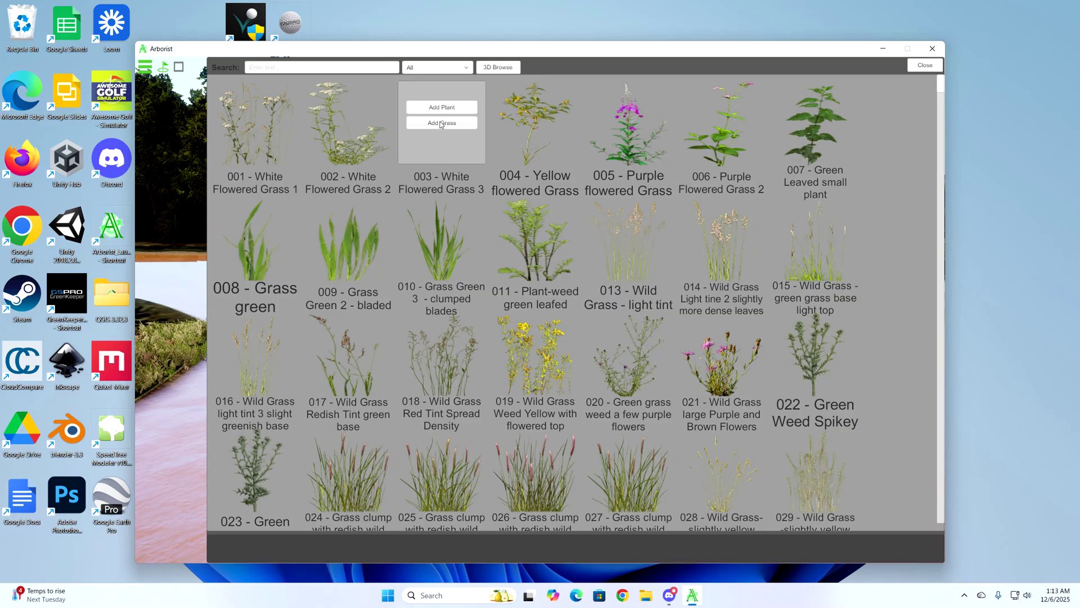
{"action": "left_click", "coordinate": [441, 108]}
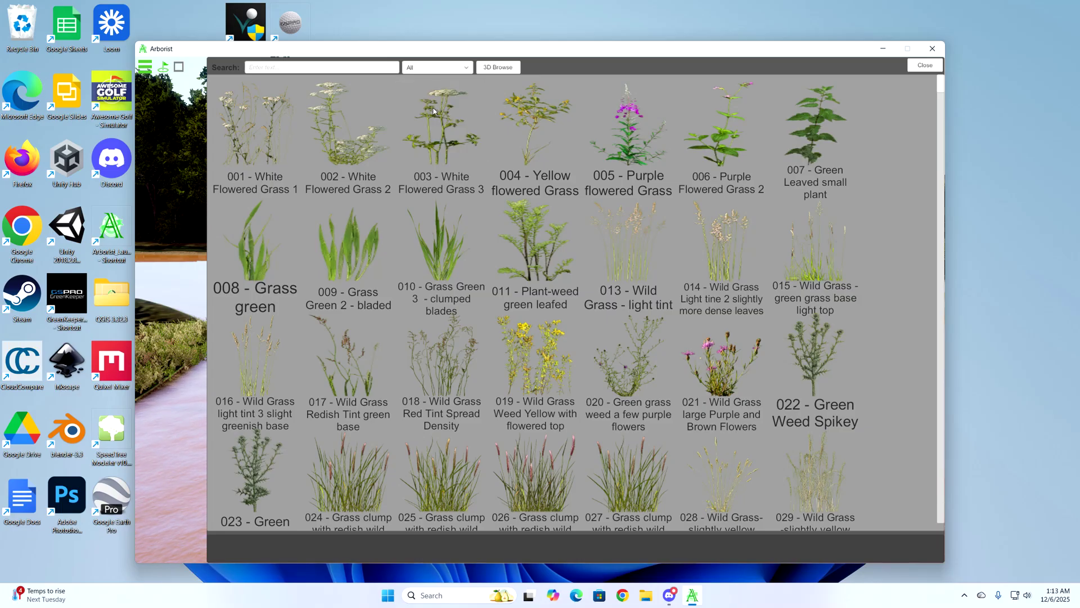
{"action": "left_click", "coordinate": [925, 65]}
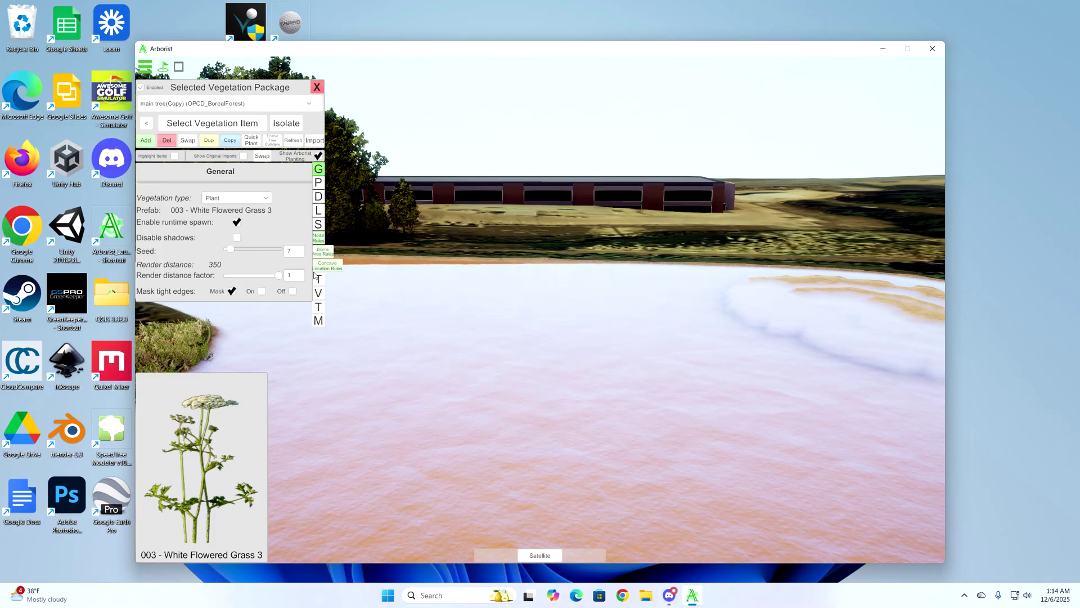
Set the White Flowered Grass 3 terrain source rules to include ID 2 and exclude ID 1.
{"action": "left_click", "coordinate": [319, 309]}
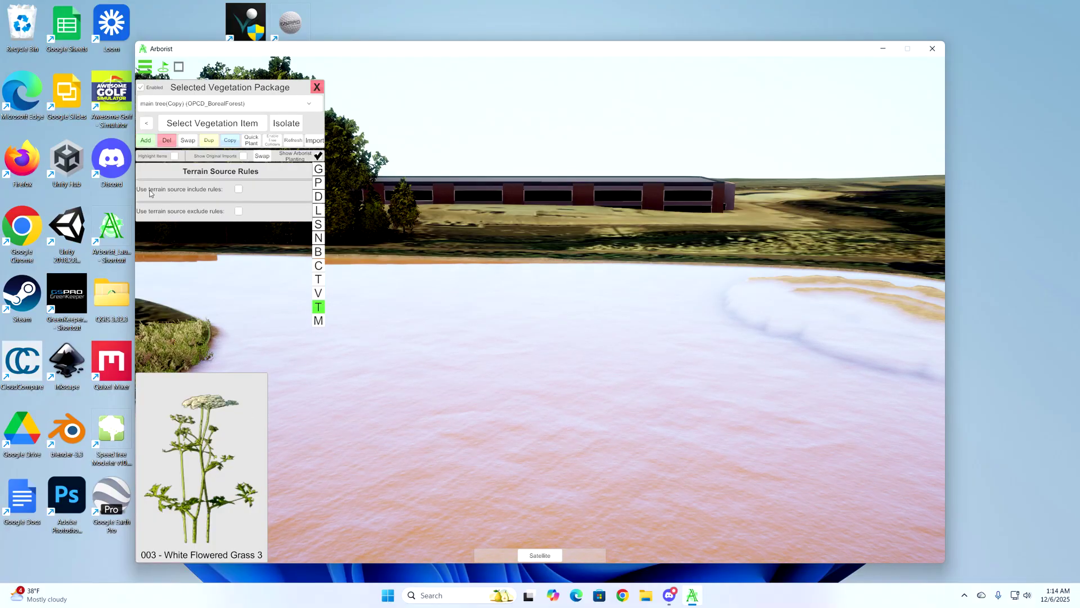
{"action": "mouse_move", "coordinate": [162, 194]}
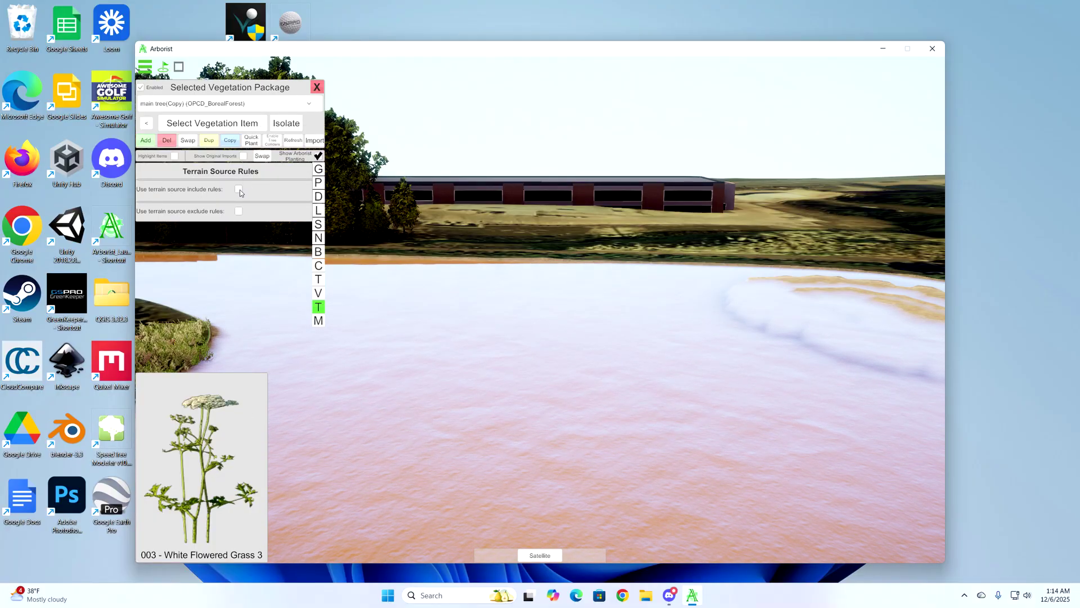
{"action": "left_click", "coordinate": [239, 189]}
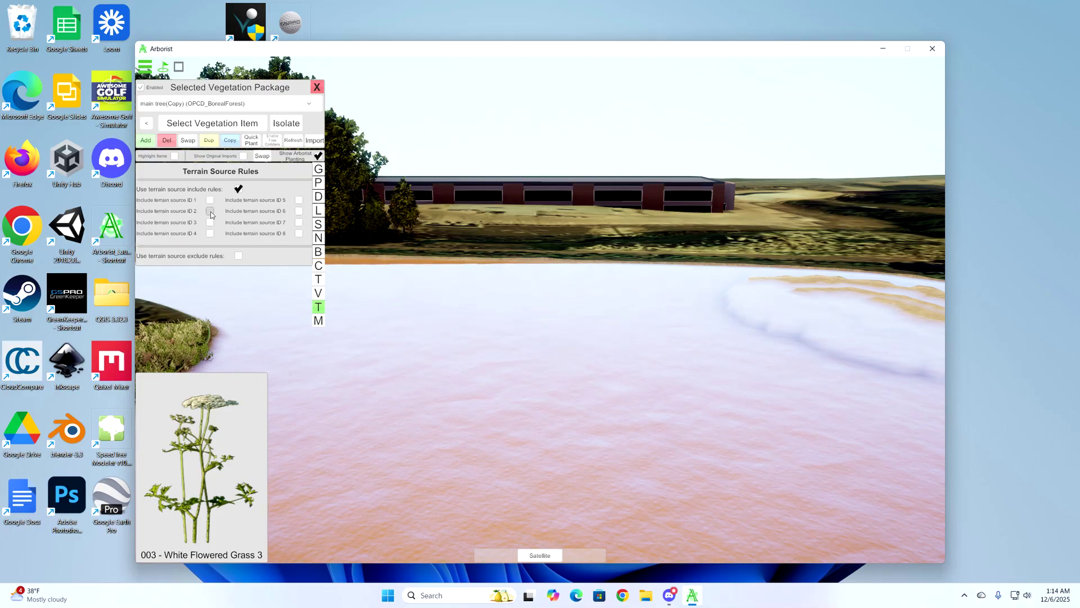
{"action": "left_click", "coordinate": [239, 256]}
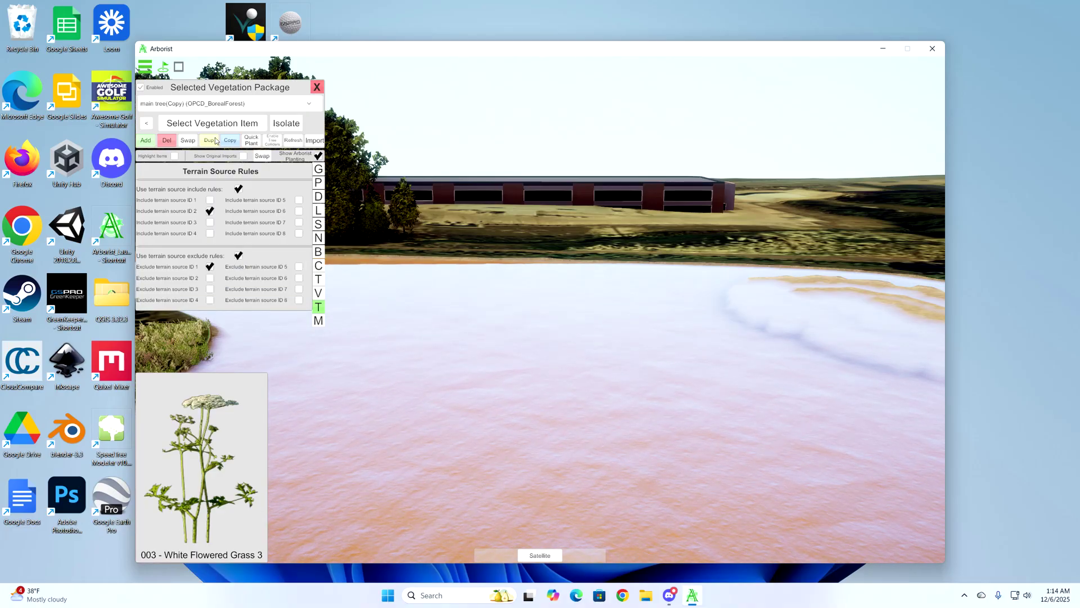
Set the terrain source rules of CE_DA_Forest_Bush_510 and Sweetgum_Btree_var1 to include ID 2 and exclude ID 1.
{"action": "left_click", "coordinate": [146, 123]}
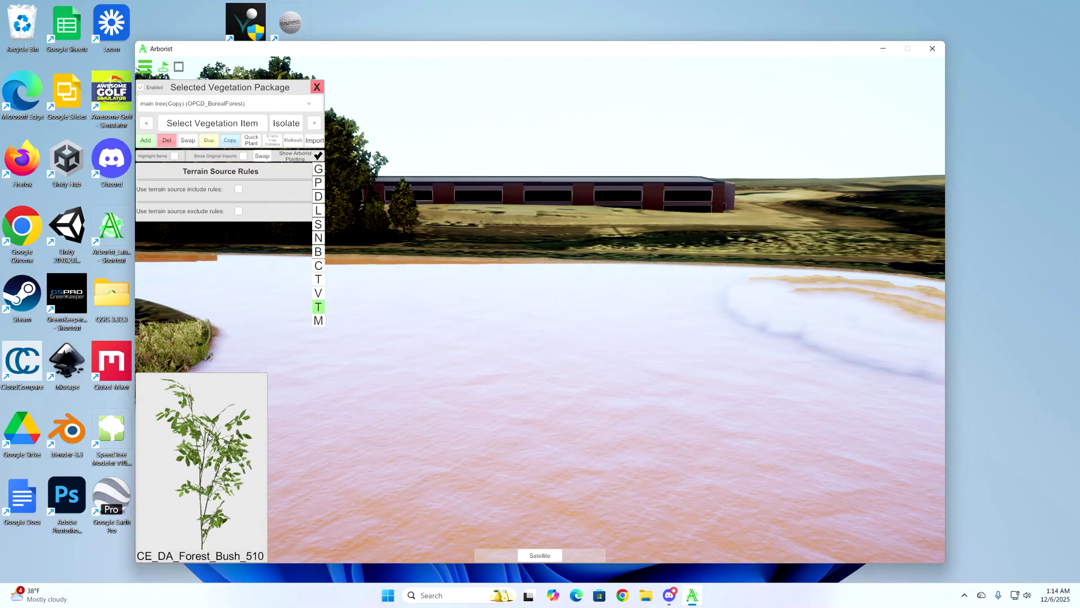
{"action": "left_click", "coordinate": [239, 190]}
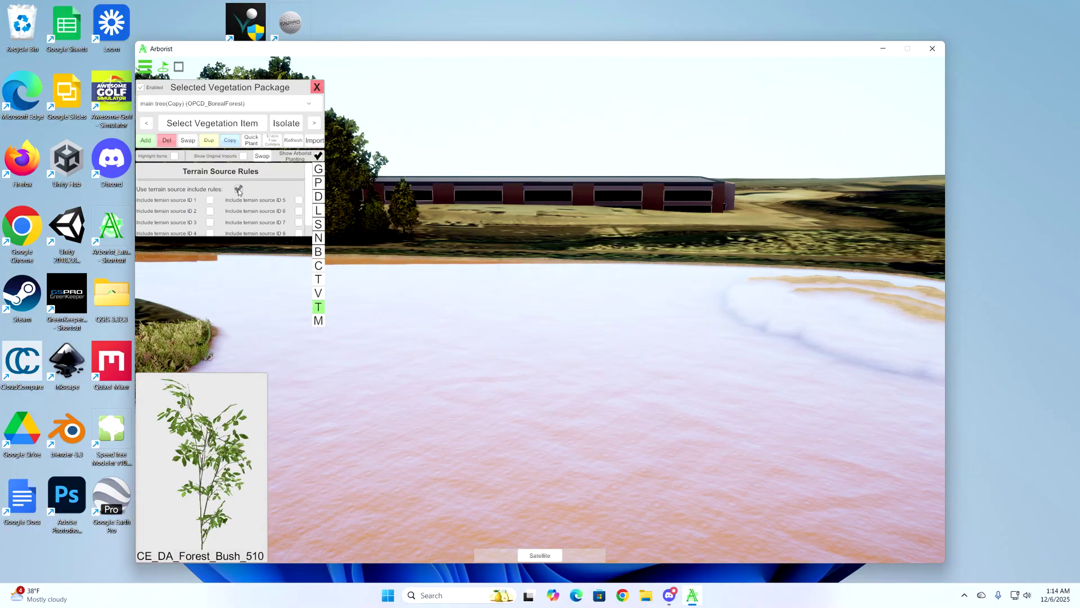
{"action": "left_click", "coordinate": [210, 212]}
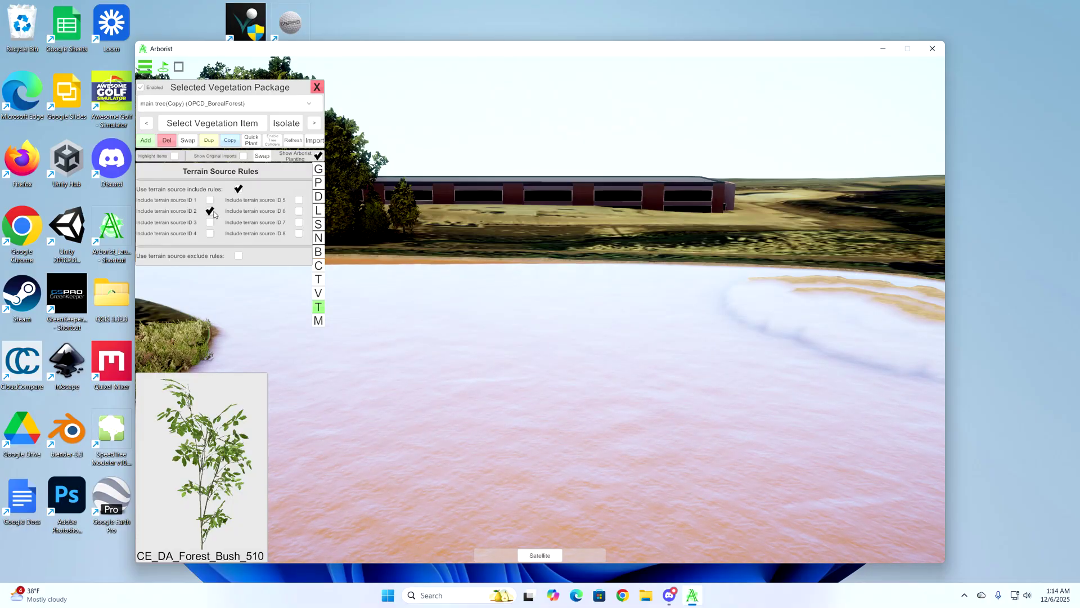
{"action": "left_click", "coordinate": [238, 256]}
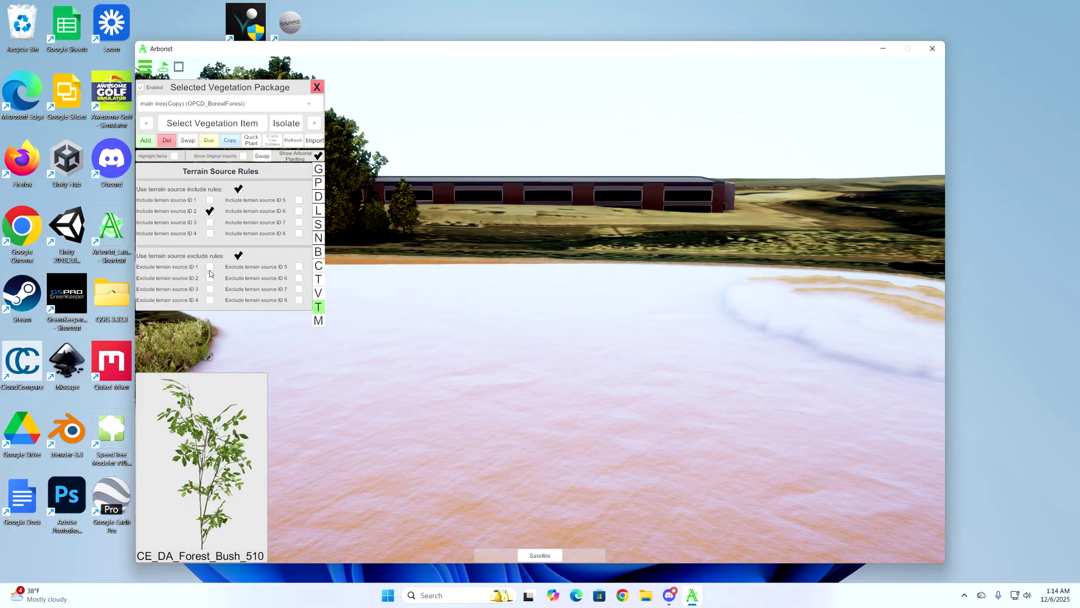
{"action": "left_click", "coordinate": [210, 268]}
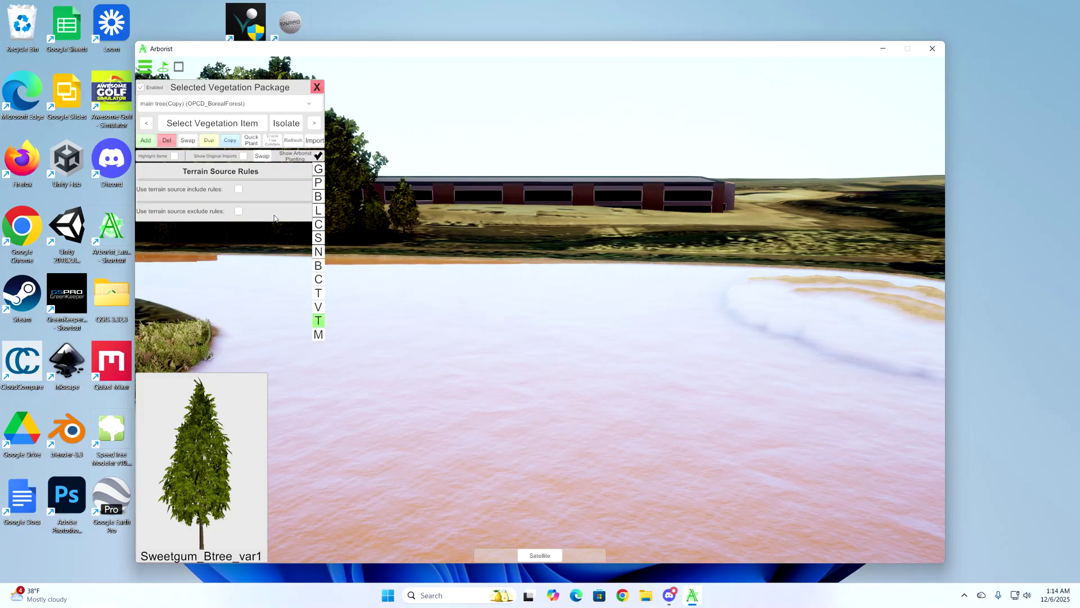
{"action": "left_click", "coordinate": [238, 189]}
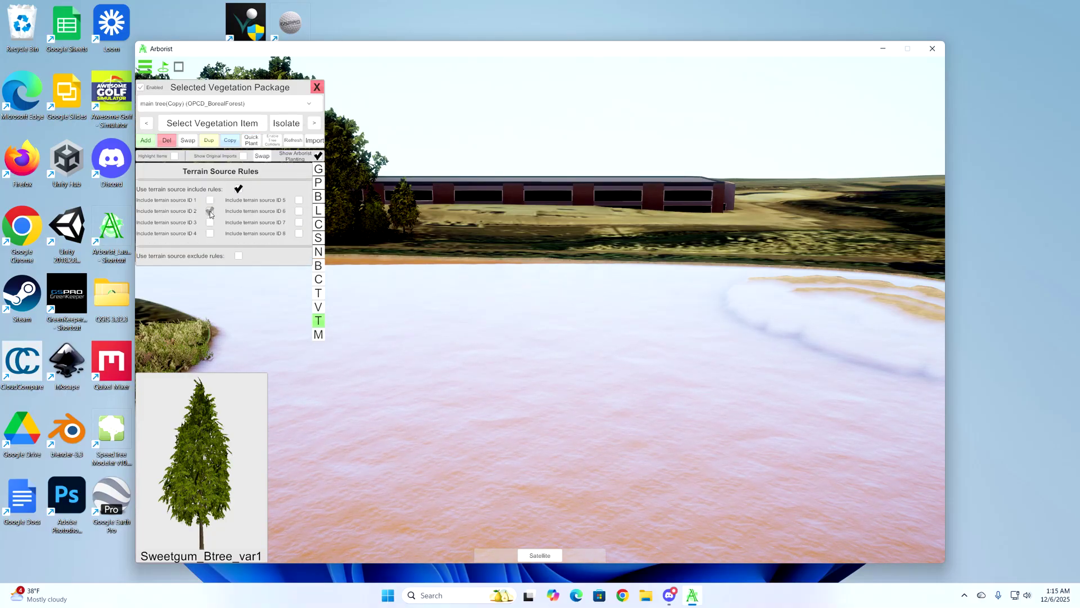
{"action": "left_click", "coordinate": [239, 257]}
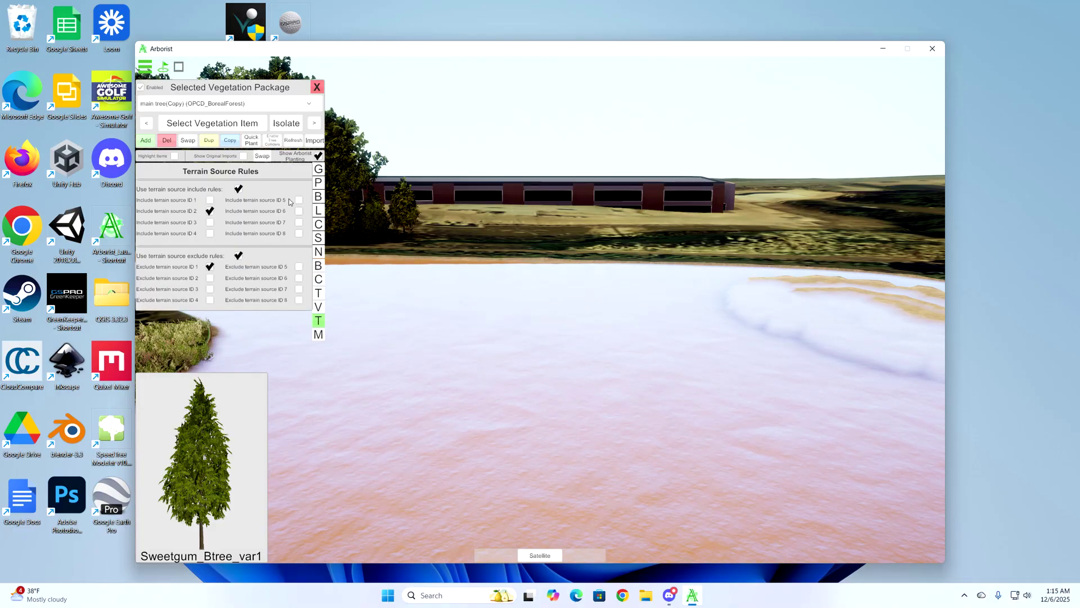
Set the CE_Oak_CE_Large_Full terrain source rules to include ID 1 and exclude ID 2.
{"action": "left_click", "coordinate": [151, 126]}
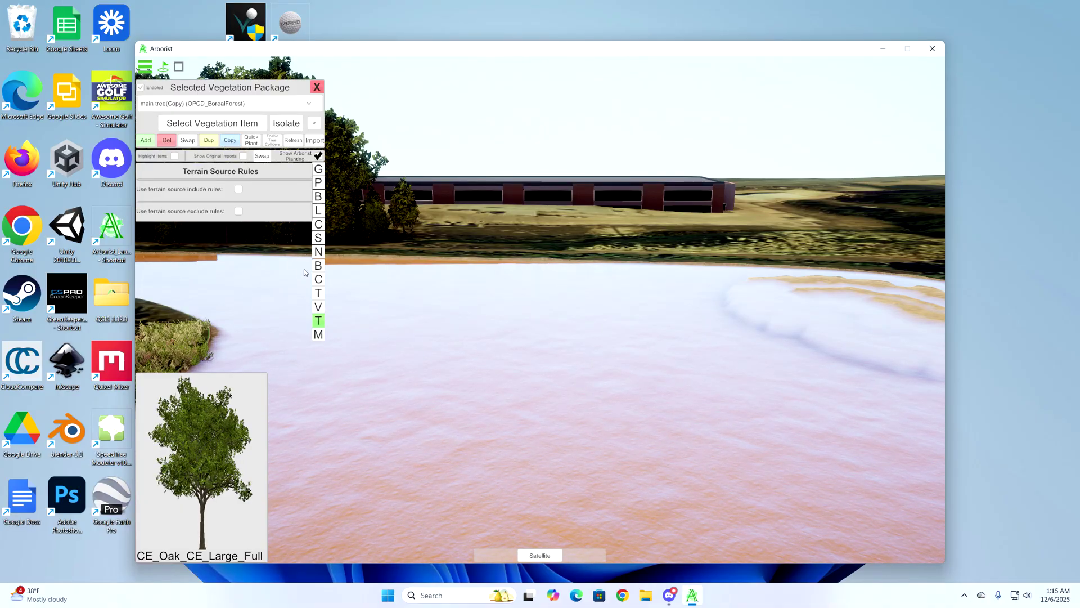
{"action": "mouse_move", "coordinate": [240, 192]}
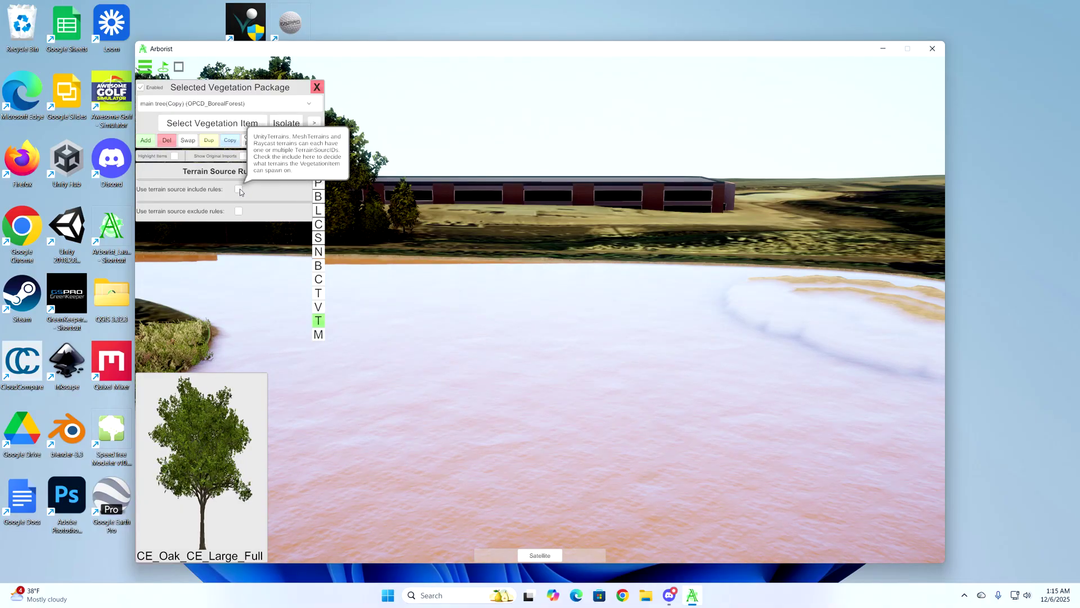
{"action": "left_click", "coordinate": [239, 189]}
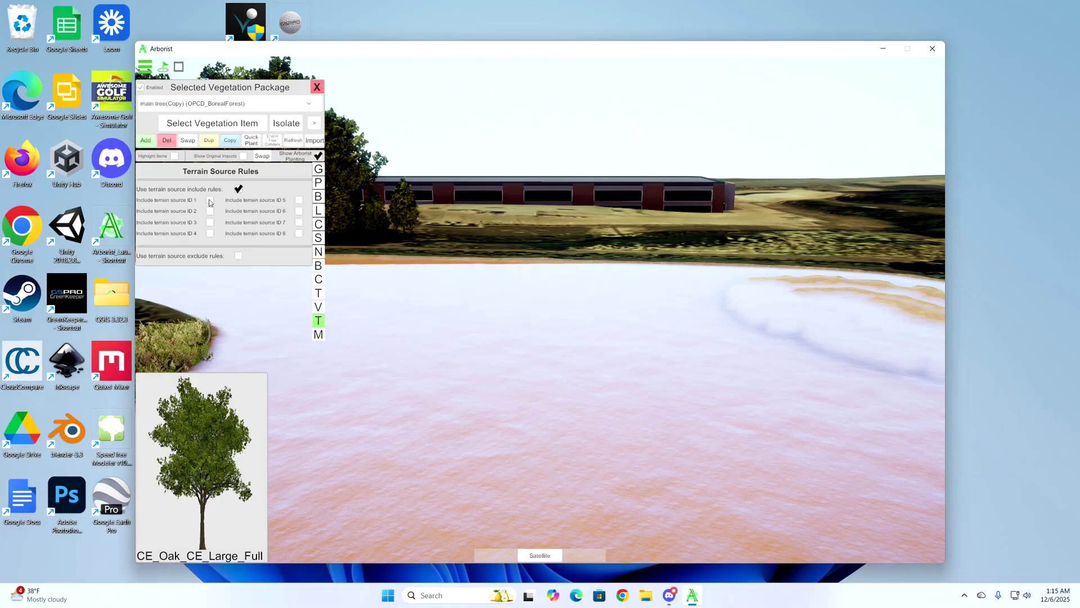
{"action": "left_click", "coordinate": [239, 257]}
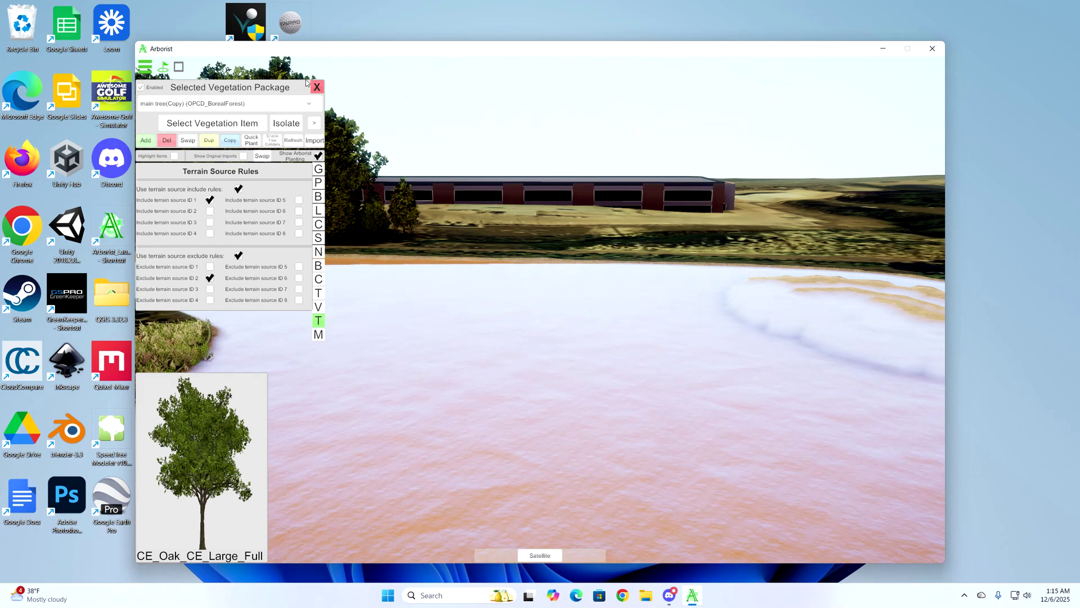
Draw a four-node biome mask on the water plane and set its biome type to OPCD_BorealForest (main tree(Copy)).
{"action": "left_click", "coordinate": [146, 68]}
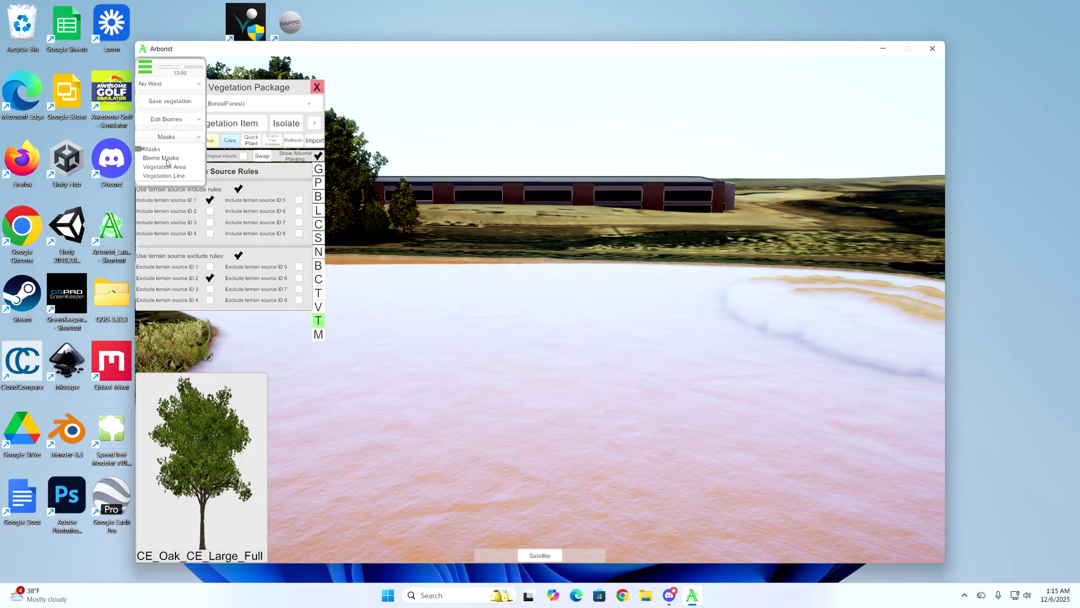
{"action": "left_click", "coordinate": [163, 158]}
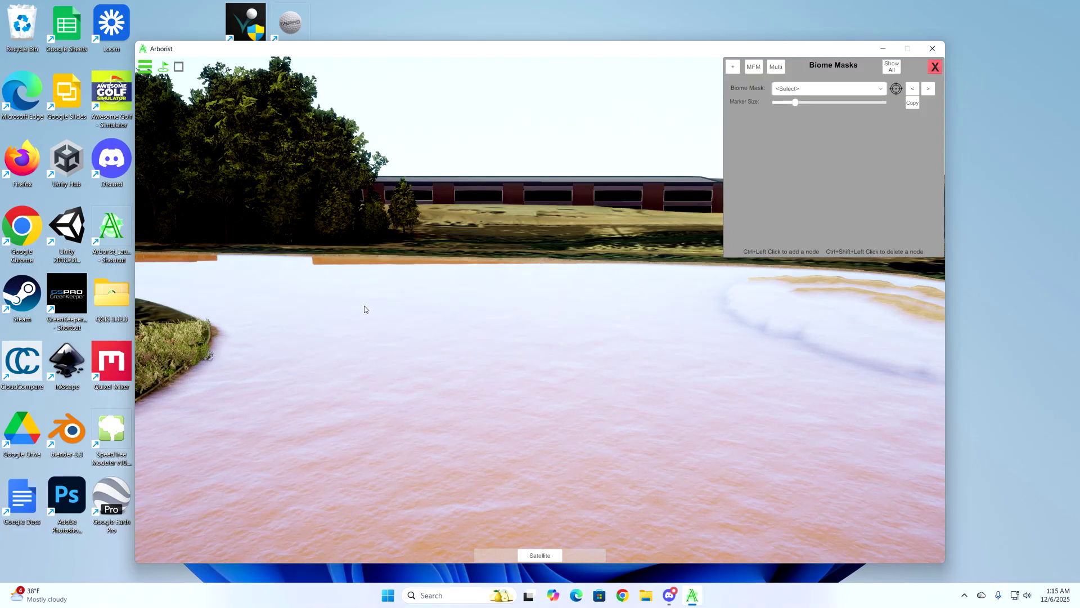
{"action": "left_click", "coordinate": [732, 67]}
{"action": "left_click", "coordinate": [330, 293]}
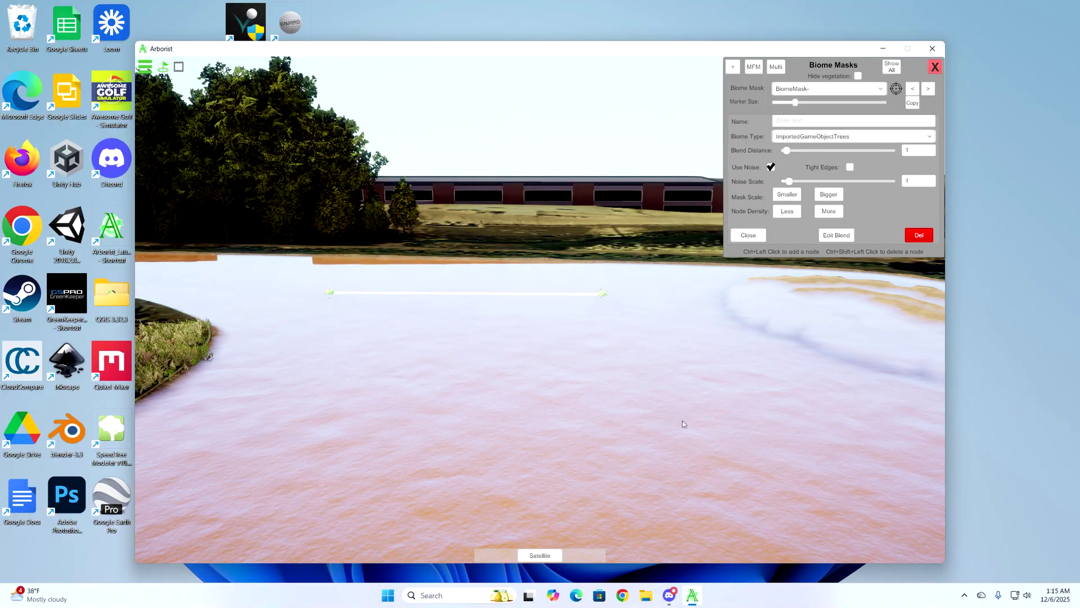
{"action": "left_click", "coordinate": [678, 447], "text": "ctrl"}
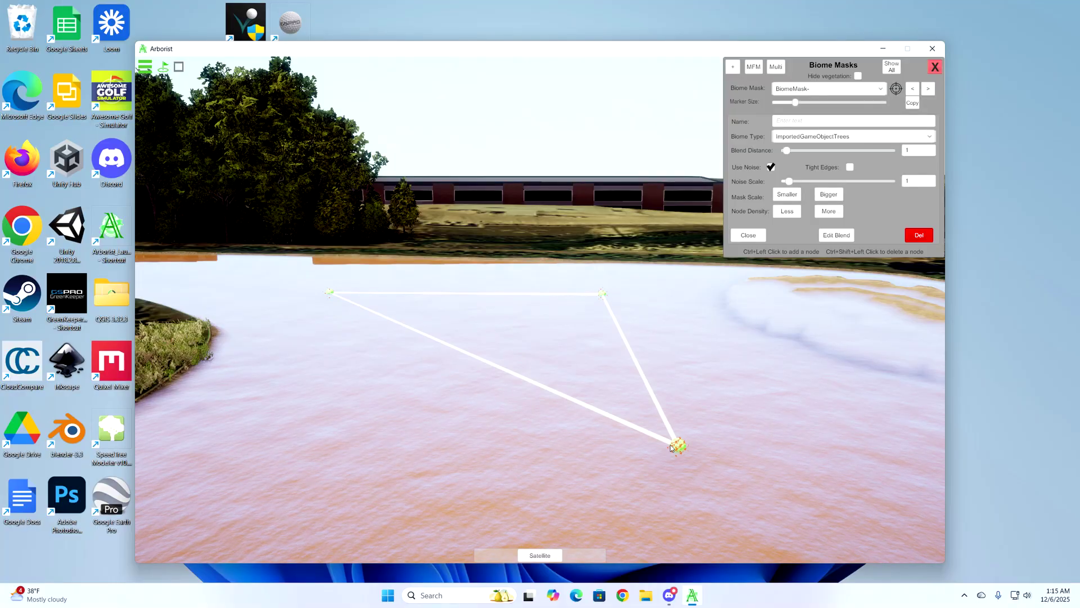
{"action": "left_click", "coordinate": [307, 481], "text": "ctrl"}
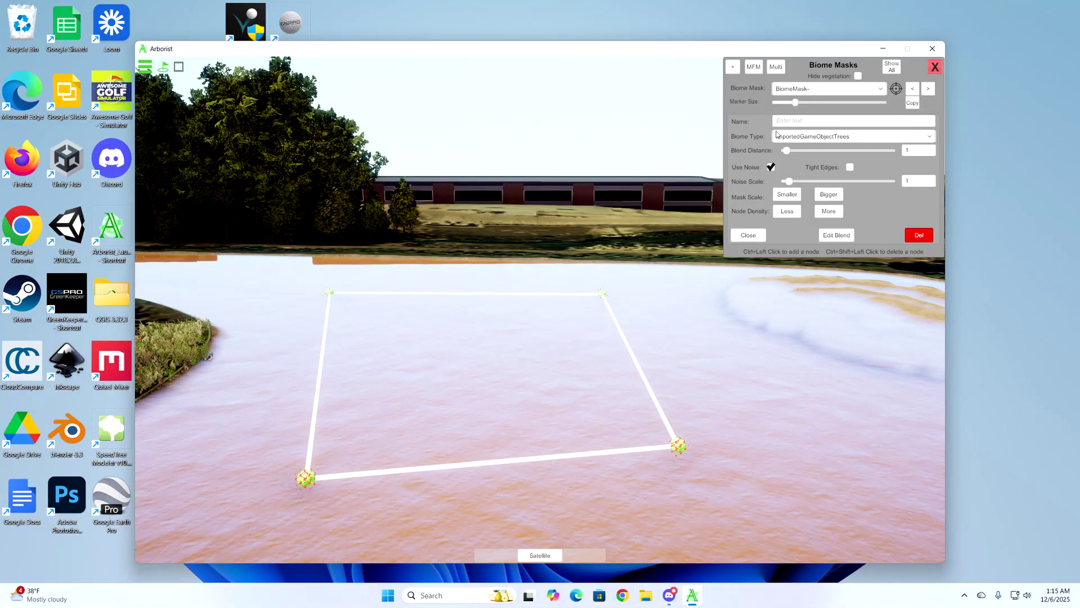
{"action": "left_click", "coordinate": [822, 138]}
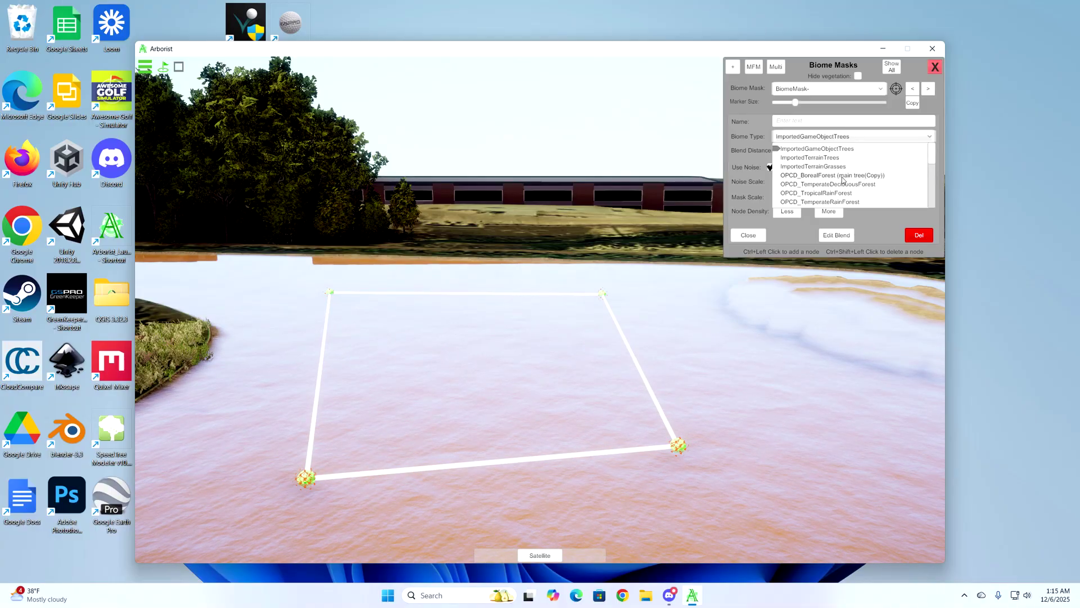
{"action": "left_click", "coordinate": [842, 176]}
Fly through the new biome mask and examine which vegetation spawns on the water plane and which on the terrain below.
{"action": "mouse_move", "coordinate": [711, 340]}
{"action": "right_mouse_down"}
{"action": "mouse_move", "coordinate": [697, 414]}
{"action": "mouse_move", "coordinate": [723, 438]}
{"action": "mouse_move", "coordinate": [823, 439]}
{"action": "mouse_move", "coordinate": [784, 312]}
{"action": "mouse_move", "coordinate": [583, 322]}
{"action": "mouse_move", "coordinate": [606, 330]}
{"action": "mouse_move", "coordinate": [712, 440]}
{"action": "mouse_move", "coordinate": [706, 412]}
{"action": "mouse_move", "coordinate": [442, 341]}
{"action": "mouse_move", "coordinate": [652, 324]}
{"action": "mouse_move", "coordinate": [498, 321]}
{"action": "mouse_move", "coordinate": [559, 374]}
{"action": "mouse_move", "coordinate": [586, 372]}
{"action": "mouse_move", "coordinate": [603, 407]}
{"action": "mouse_move", "coordinate": [642, 295]}
{"action": "mouse_move", "coordinate": [630, 341]}
{"action": "mouse_move", "coordinate": [622, 331]}
{"action": "mouse_move", "coordinate": [513, 337]}
{"action": "mouse_move", "coordinate": [514, 308]}
{"action": "mouse_move", "coordinate": [539, 327]}
{"action": "mouse_move", "coordinate": [502, 314]}
{"action": "mouse_move", "coordinate": [499, 336]}
{"action": "mouse_move", "coordinate": [437, 309]}
{"action": "mouse_move", "coordinate": [425, 316]}
{"action": "mouse_move", "coordinate": [429, 349]}
{"action": "mouse_move", "coordinate": [515, 392]}
{"action": "mouse_move", "coordinate": [512, 406]}
{"action": "mouse_move", "coordinate": [398, 382]}
{"action": "mouse_move", "coordinate": [484, 374]}
{"action": "mouse_move", "coordinate": [502, 390]}
{"action": "mouse_move", "coordinate": [551, 234]}
{"action": "mouse_move", "coordinate": [501, 331]}
{"action": "mouse_move", "coordinate": [539, 282]}
{"action": "mouse_move", "coordinate": [537, 224]}
{"action": "mouse_move", "coordinate": [514, 156]}
{"action": "mouse_move", "coordinate": [469, 444]}
{"action": "right_mouse_up"}
{"action": "key", "text": "w"}
{"action": "key", "text": "w"}
{"action": "key", "text": "s"}
{"action": "key", "text": "w"}
{"action": "key", "text": "w"}
{"action": "key", "text": "w"}
{"action": "key", "text": "w"}
{"action": "key", "text": "w"}
{"action": "key", "text": "s"}
{"action": "key", "text": "e"}
{"action": "key", "text": "d"}
{"action": "key", "text": "q"}
{"action": "key", "text": "s"}
{"action": "key", "text": "w"}
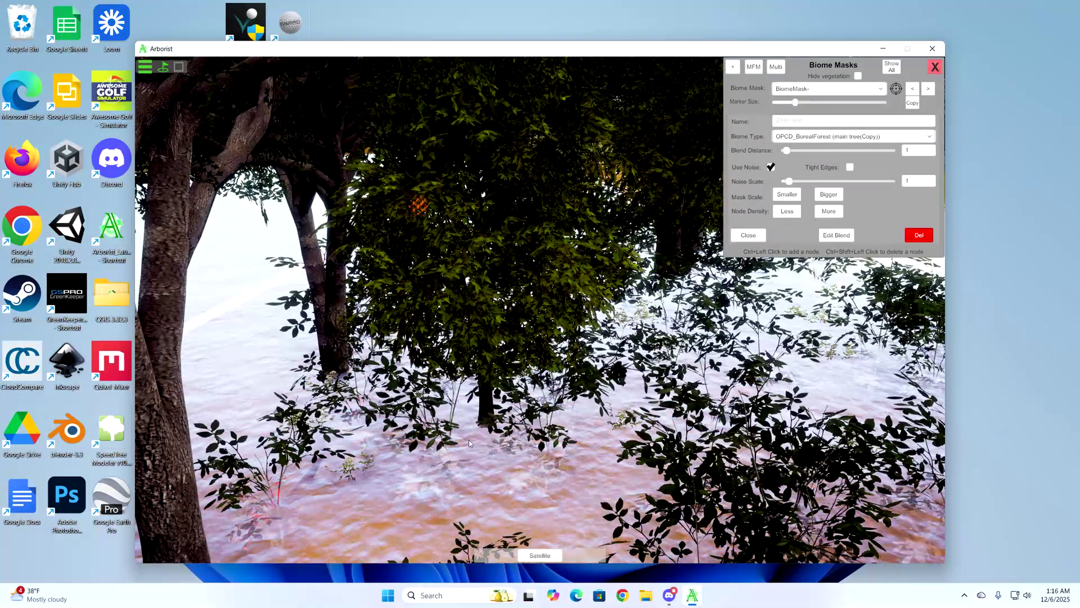
Back out of the biome mask over the water plane and examine the trees and bushes inside its boundary.
{"action": "key", "text": "s"}
{"action": "right_click_drag", "start_coordinate": [521, 407], "coordinate": [546, 311]}
{"action": "key", "text": "s"}
{"action": "key", "text": "d"}
{"action": "key", "text": "w"}
{"action": "key", "text": "w"}
{"action": "key", "text": "s"}
{"action": "key", "text": "s"}
{"action": "key", "text": "s"}
{"action": "key", "text": "s"}
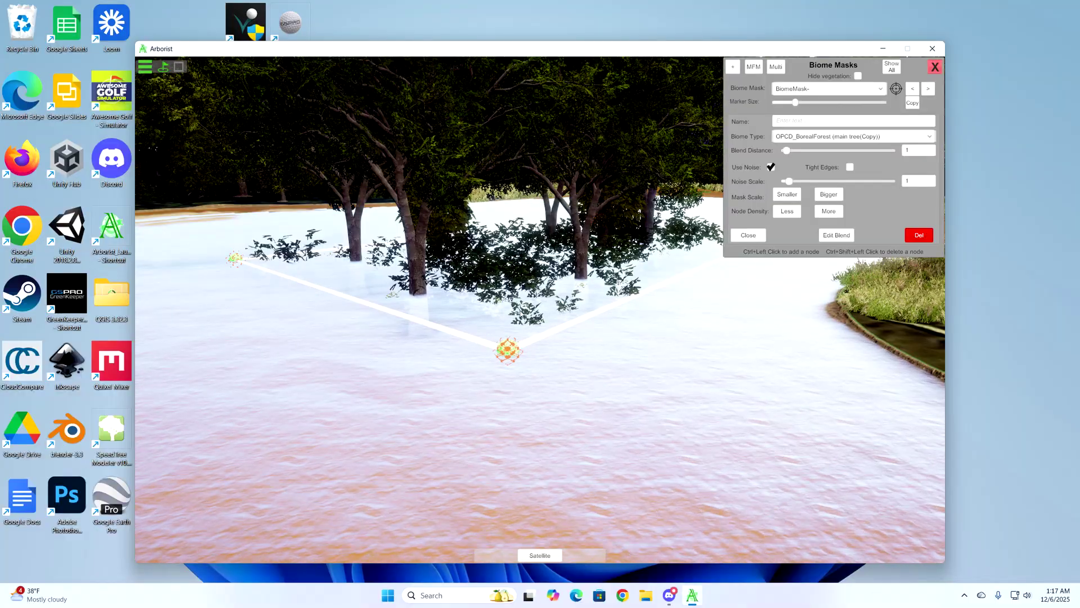
{"action": "right_click_drag", "start_coordinate": [546, 312], "coordinate": [582, 313]}
{"action": "right_click_drag", "start_coordinate": [568, 386], "coordinate": [555, 354]}
{"action": "right_click_drag", "start_coordinate": [623, 368], "coordinate": [654, 361]}
{"action": "mouse_move", "coordinate": [540, 384]}
{"action": "right_mouse_down"}
{"action": "mouse_move", "coordinate": [576, 387]}
{"action": "mouse_move", "coordinate": [535, 396]}
{"action": "mouse_move", "coordinate": [569, 395]}
{"action": "right_mouse_up"}
{"action": "mouse_move", "coordinate": [642, 390]}
{"action": "right_mouse_down"}
{"action": "mouse_move", "coordinate": [608, 381]}
{"action": "mouse_move", "coordinate": [644, 372]}
{"action": "mouse_move", "coordinate": [560, 375]}
{"action": "mouse_move", "coordinate": [553, 364]}
{"action": "right_mouse_up"}
{"action": "right_click_drag", "start_coordinate": [619, 365], "coordinate": [664, 373]}
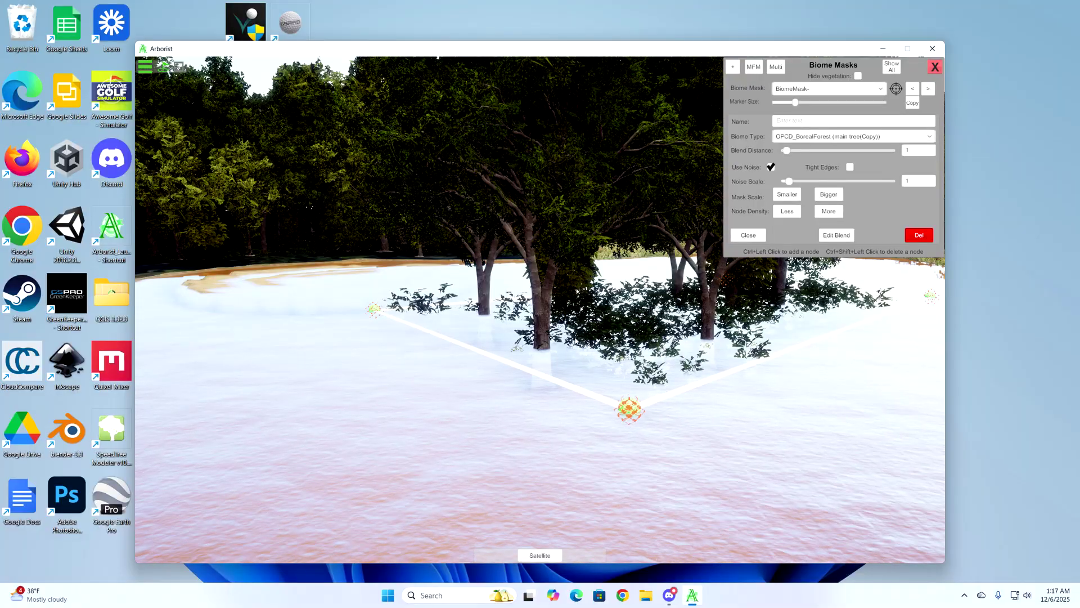
{"action": "right_click_drag", "start_coordinate": [580, 364], "coordinate": [663, 372]}
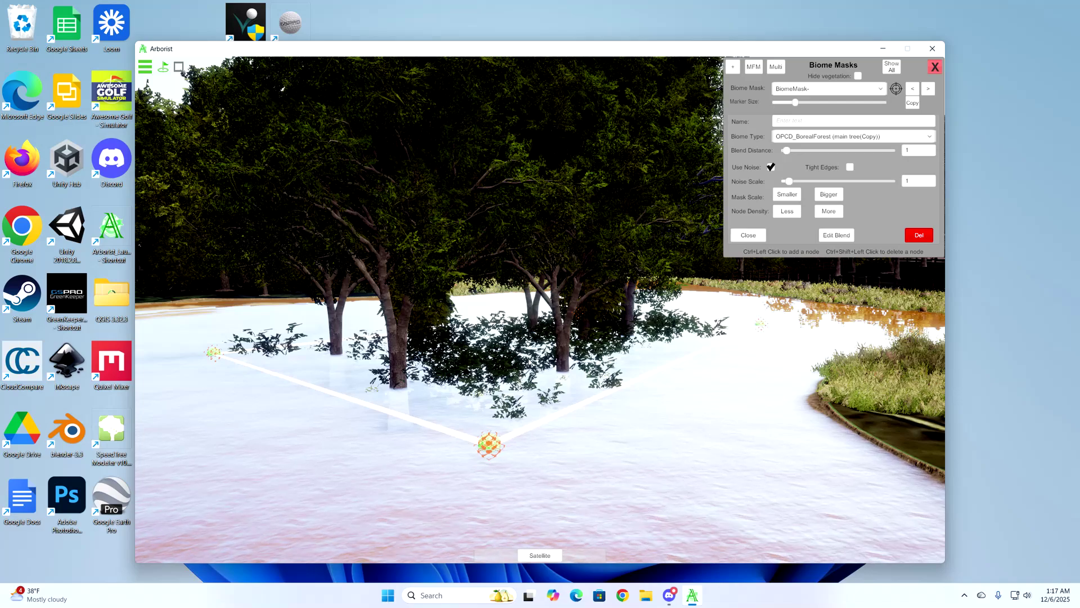
{"action": "right_click_drag", "start_coordinate": [602, 389], "coordinate": [620, 384]}
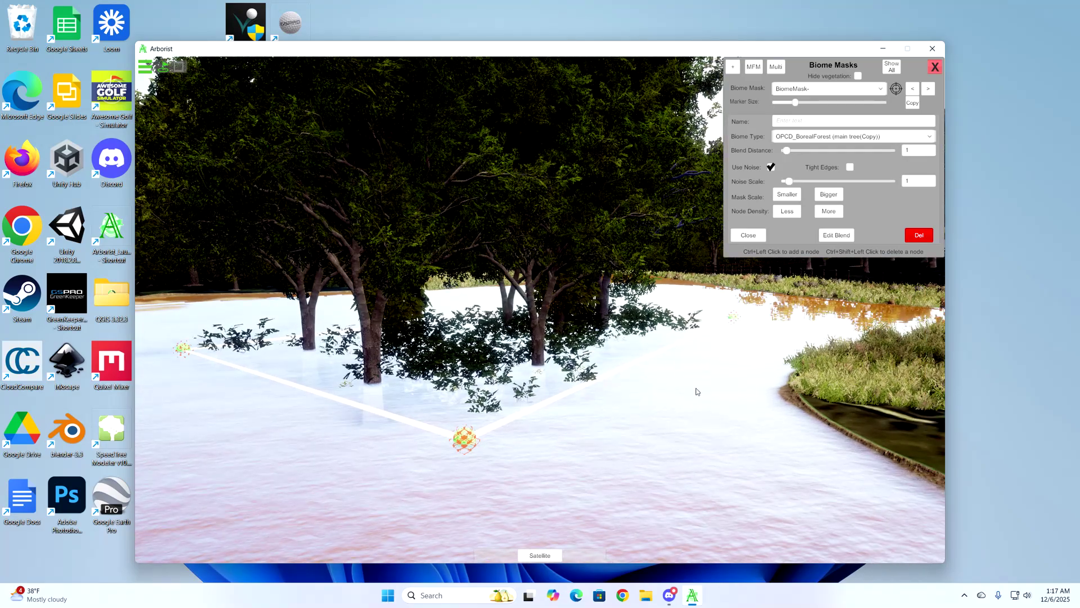
{"action": "right_click_drag", "start_coordinate": [708, 399], "coordinate": [561, 389]}
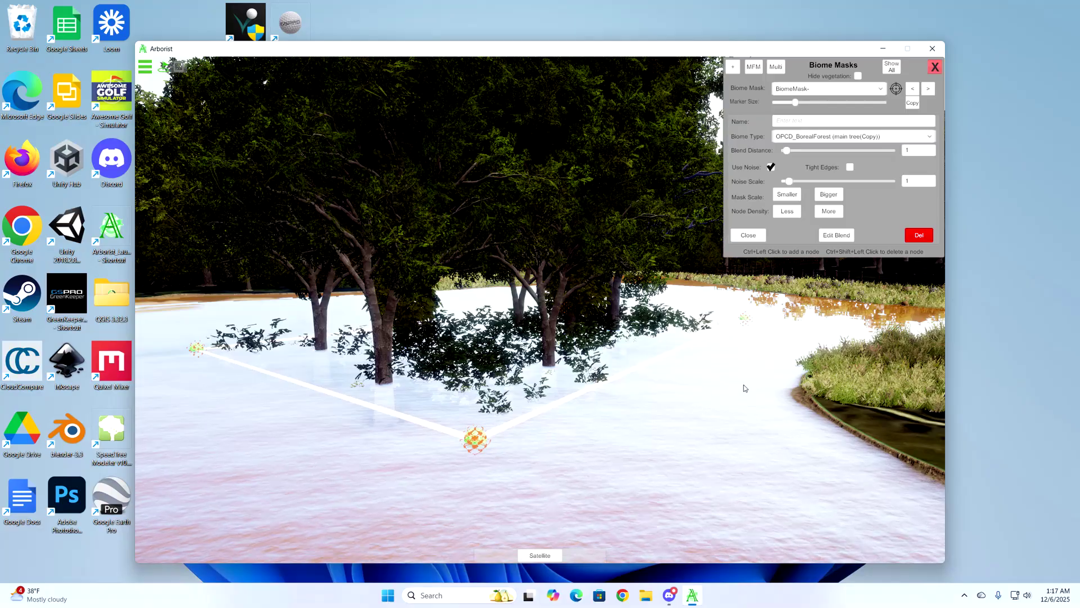
{"action": "key", "text": "a"}
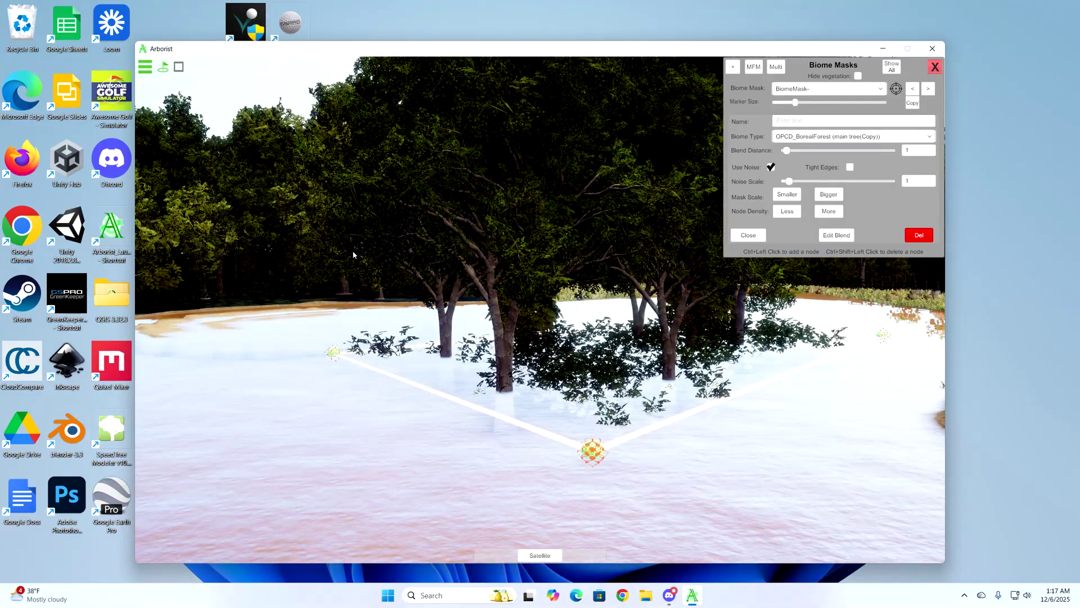